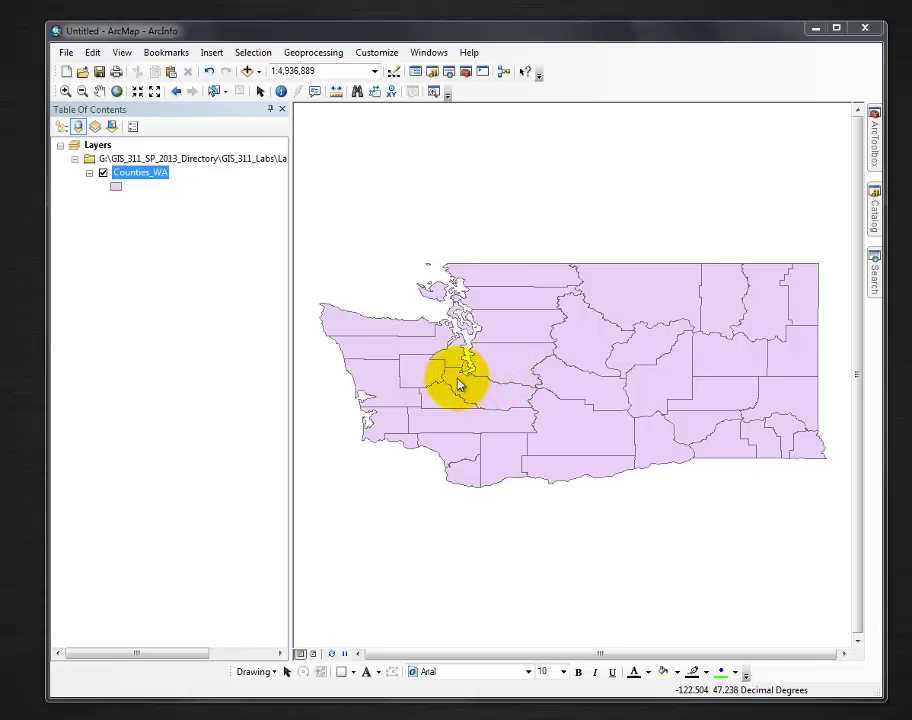
Open the Counties_WA layer's attribute table, listing its 49 county records
{"action": "right_click", "coordinate": [124, 177]}
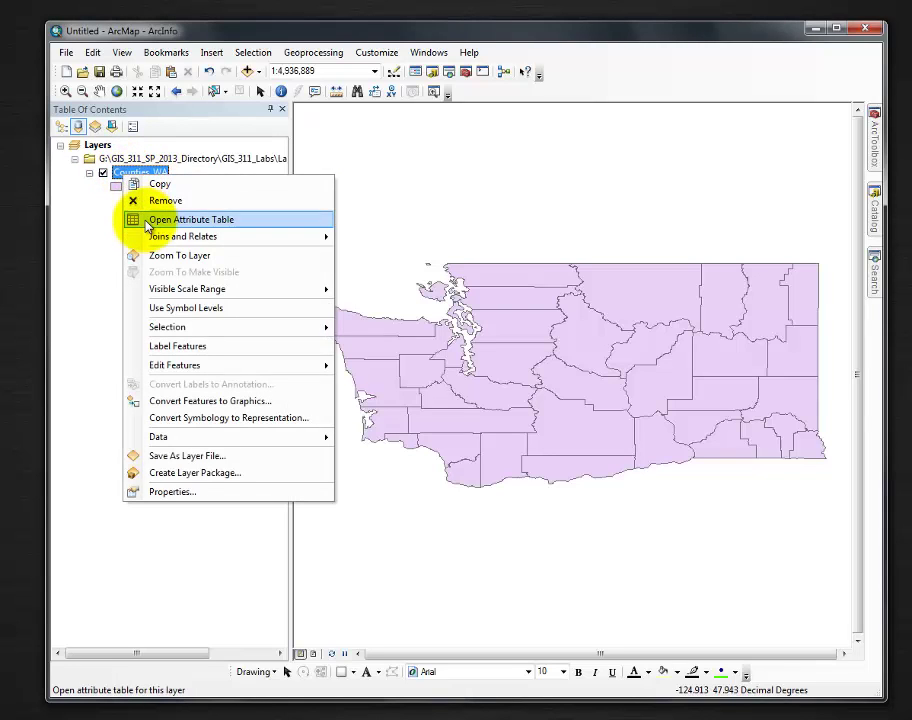
{"action": "left_click", "coordinate": [205, 222]}
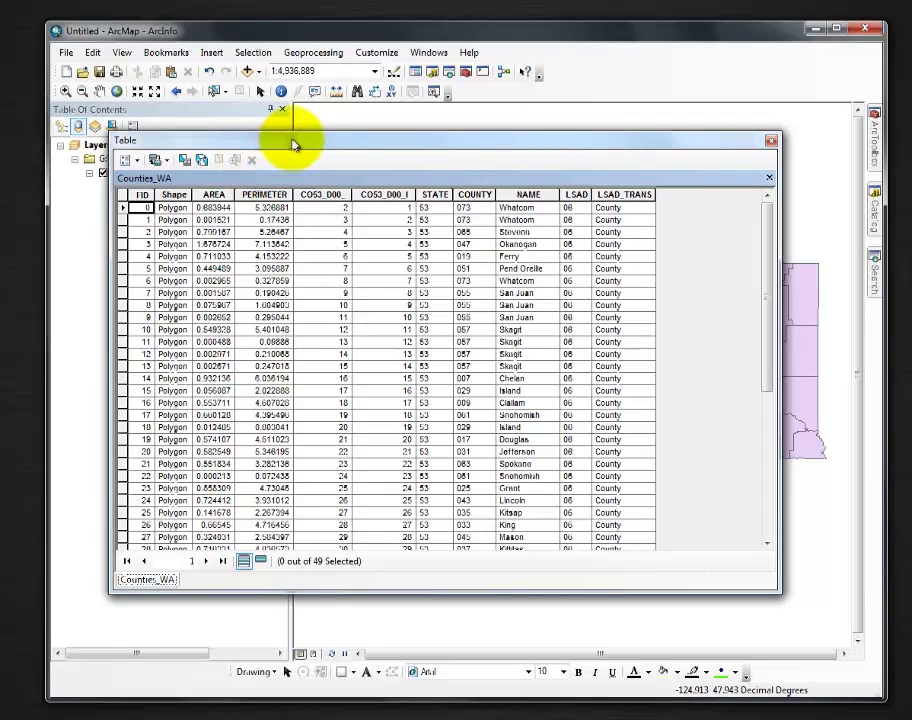
Select the Whatcom record (FID 6) after trying San Juan, Ferry and Pend Oreille, checking the map
{"action": "left_click", "coordinate": [123, 294]}
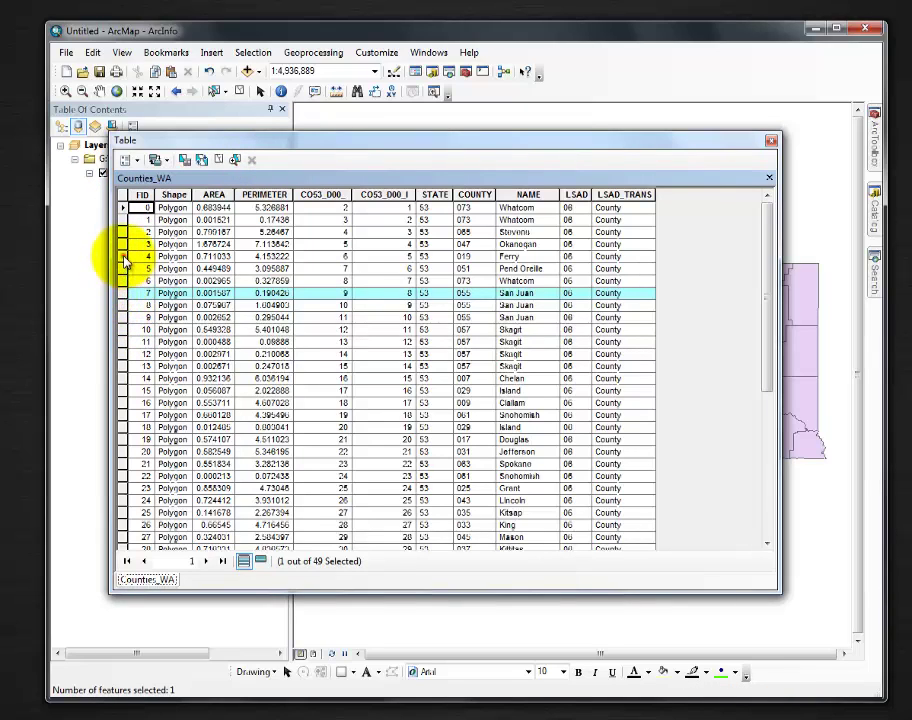
{"action": "left_click", "coordinate": [123, 257]}
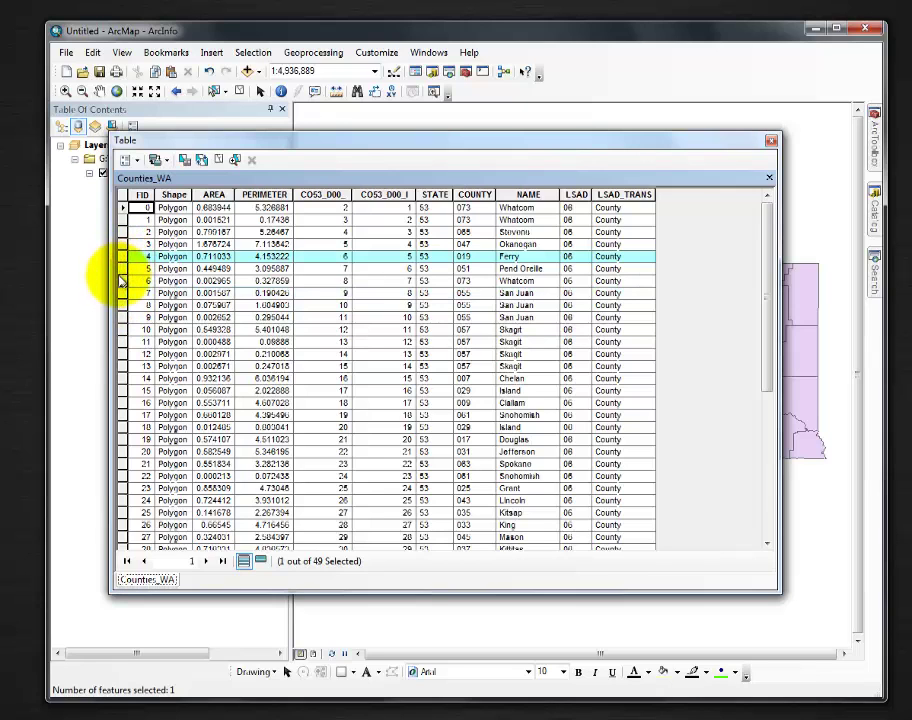
{"action": "left_click", "coordinate": [123, 269]}
{"action": "left_click", "coordinate": [121, 281]}
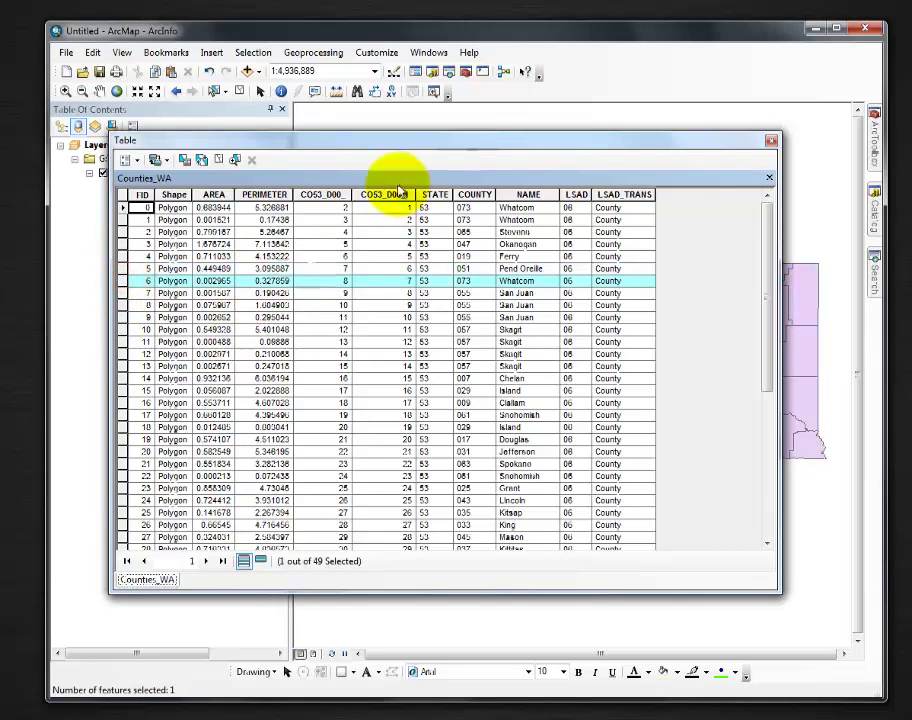
{"action": "left_click_drag", "start_coordinate": [474, 142], "coordinate": [504, 472]}
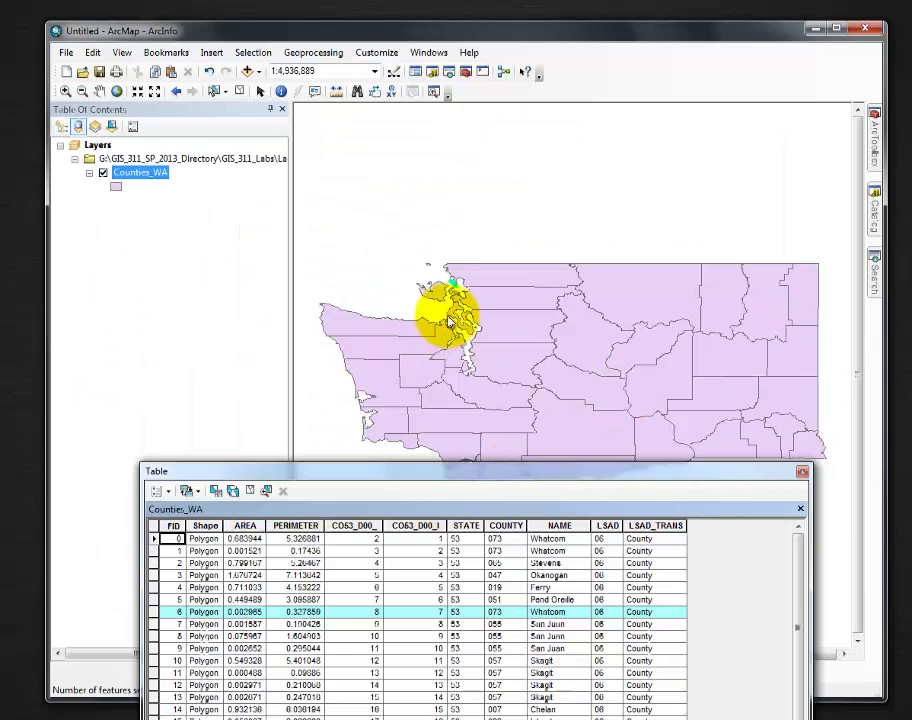
{"action": "left_click_drag", "start_coordinate": [470, 472], "coordinate": [452, 197]}
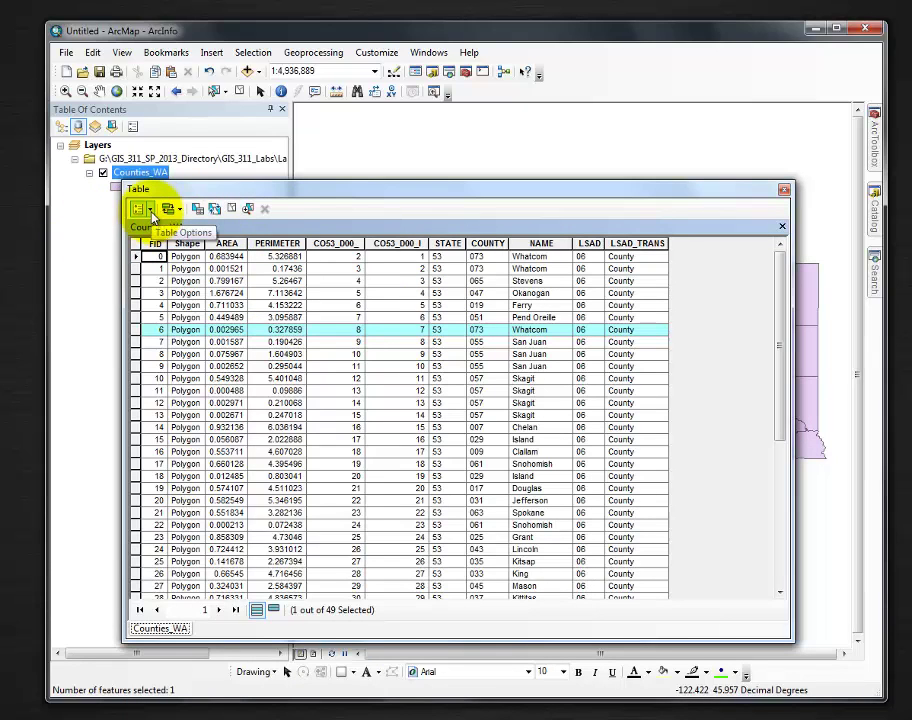
Invert the Whatcom selection twice with Switch Selection, then clear it to 0 of 49 selected
{"action": "left_click", "coordinate": [151, 212]}
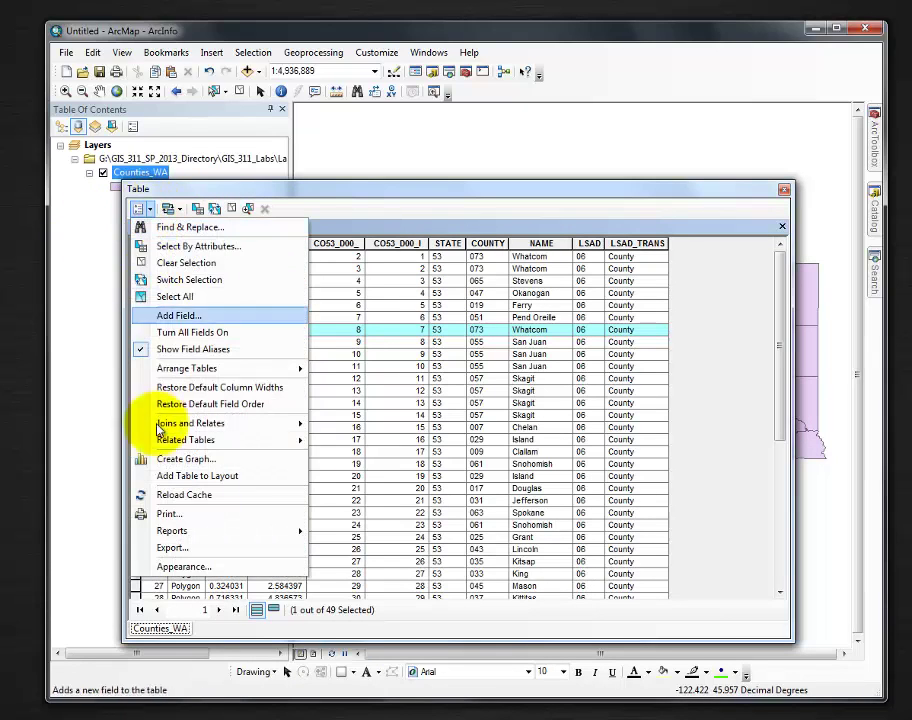
{"action": "left_click", "coordinate": [161, 196]}
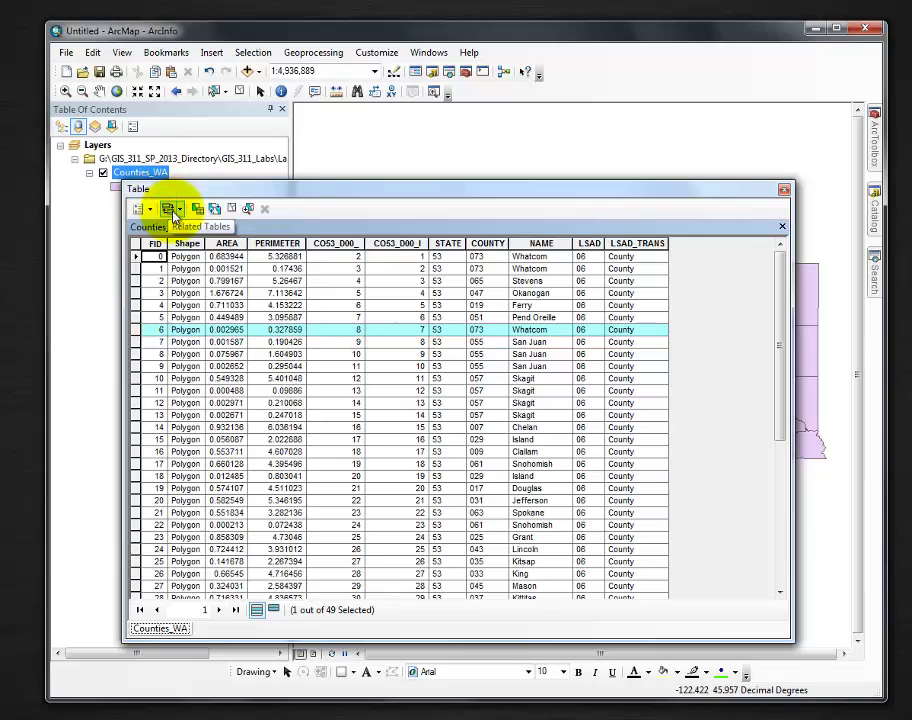
{"action": "left_click", "coordinate": [172, 212]}
{"action": "left_click", "coordinate": [199, 211]}
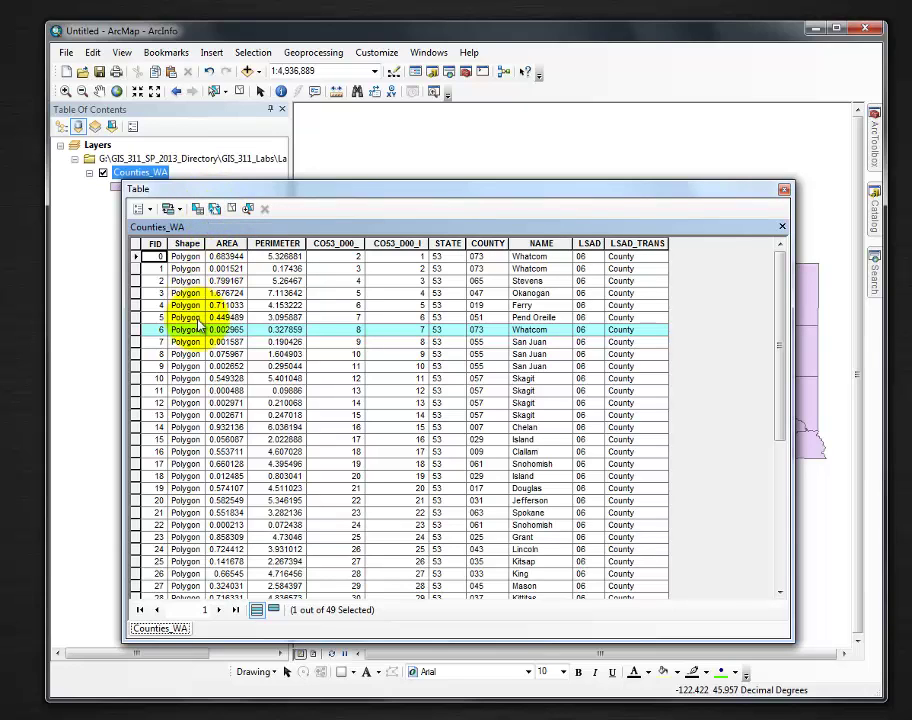
{"action": "left_click", "coordinate": [214, 210]}
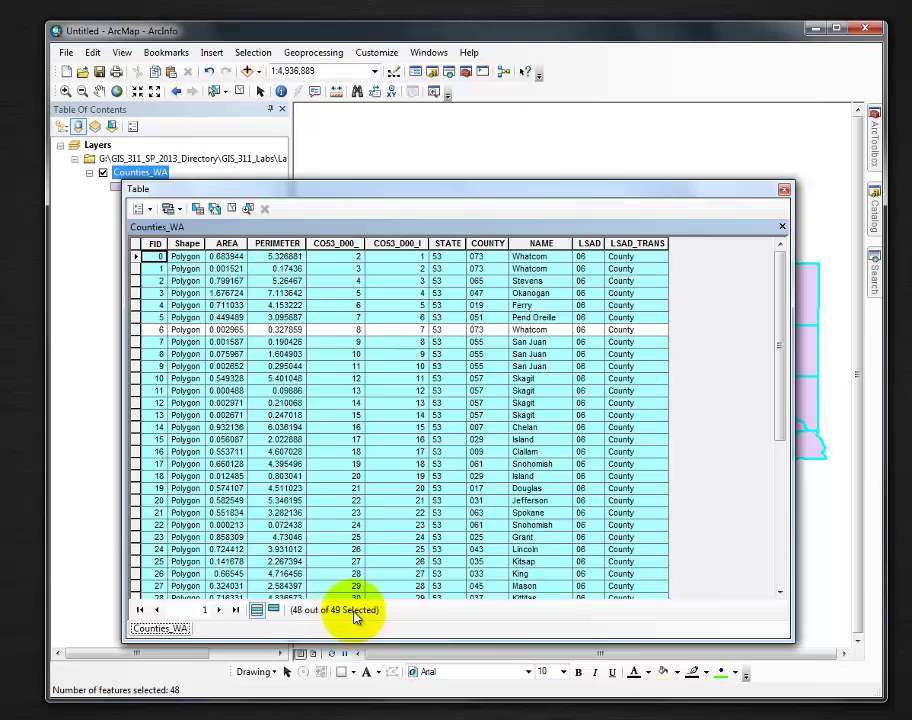
{"action": "left_click", "coordinate": [214, 208]}
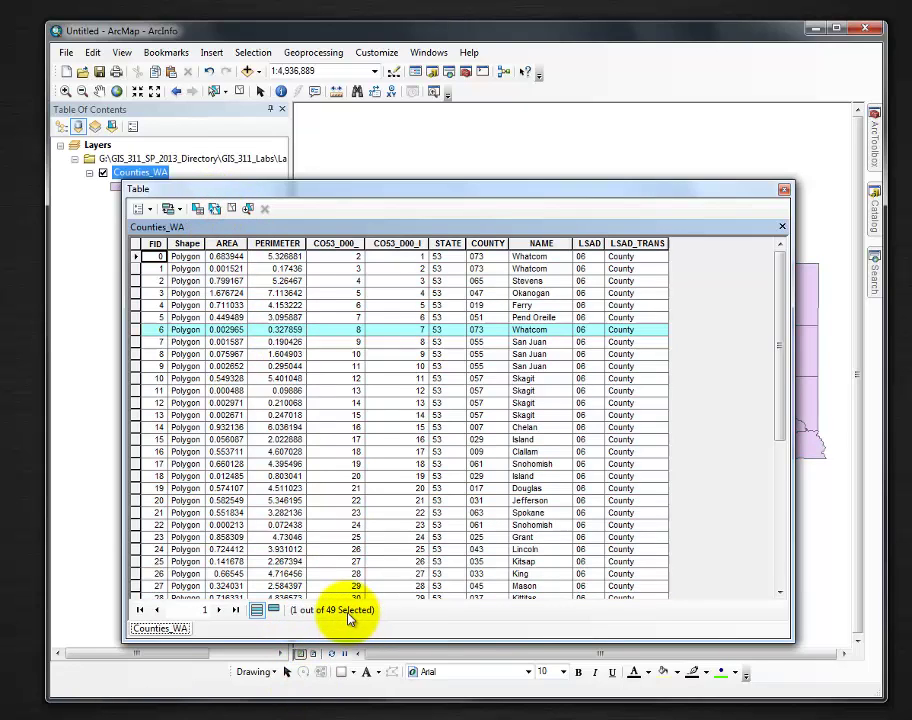
{"action": "left_click", "coordinate": [231, 210]}
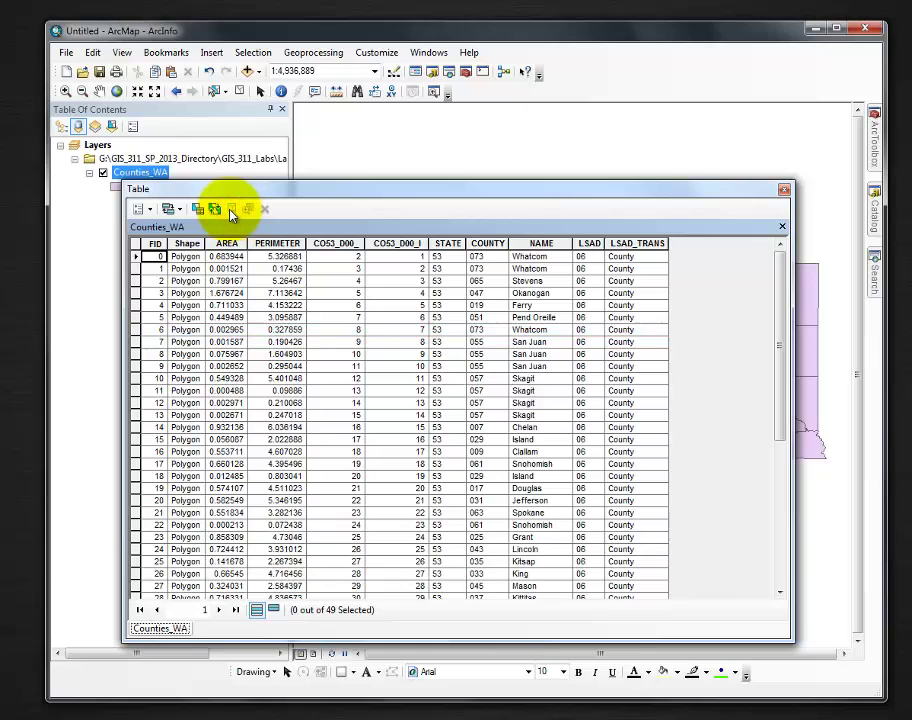
Select the Stevens record and dock a shortened attribute table beneath the map
{"action": "left_click", "coordinate": [133, 282]}
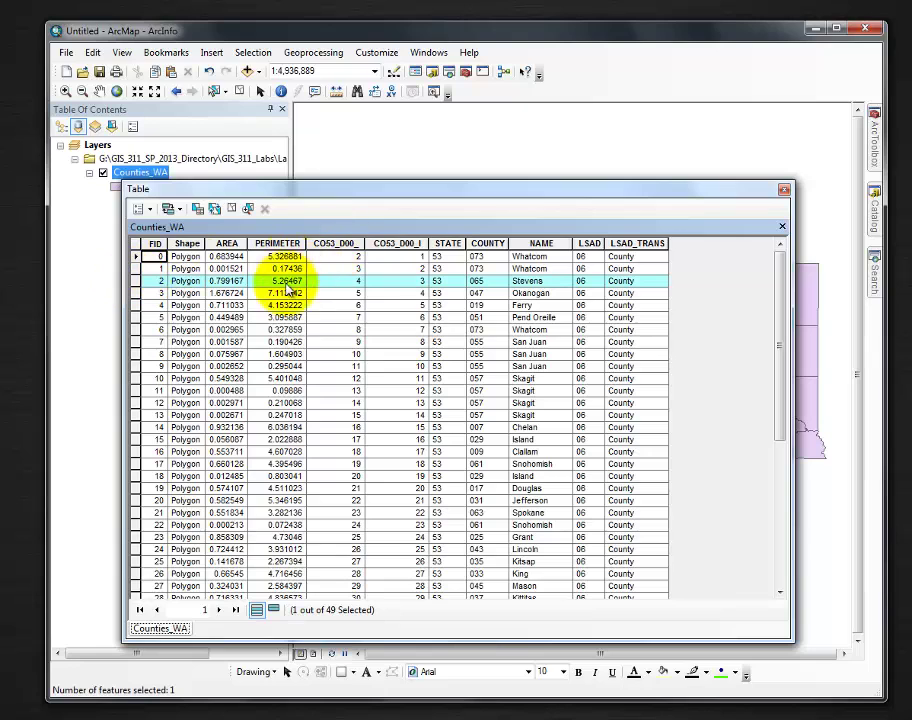
{"action": "mouse_move", "coordinate": [461, 641]}
{"action": "left_mouse_down"}
{"action": "mouse_move", "coordinate": [477, 477]}
{"action": "mouse_move", "coordinate": [474, 370]}
{"action": "left_mouse_up"}
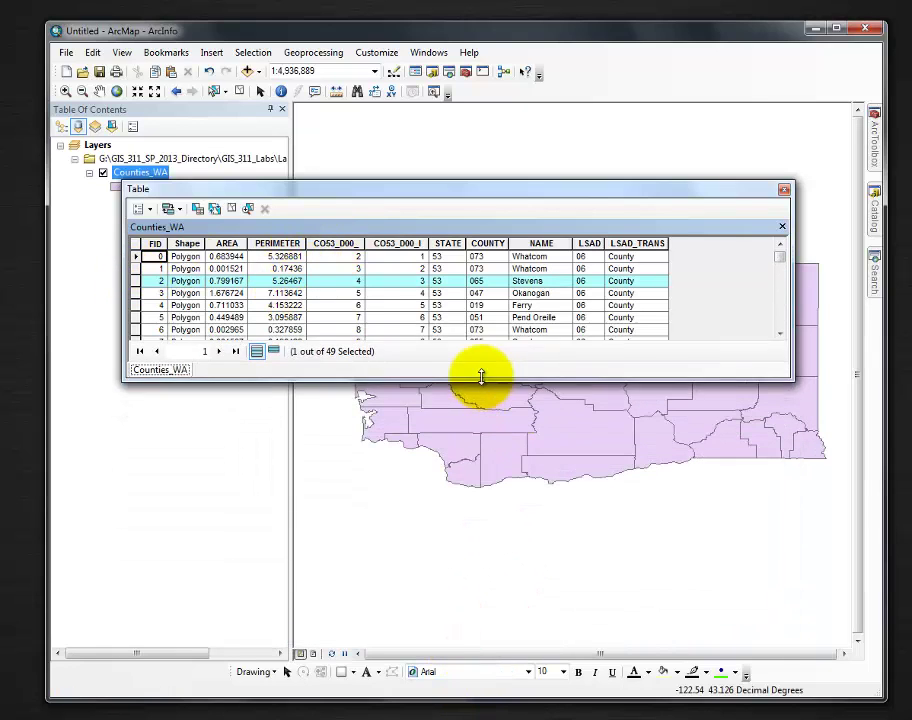
{"action": "left_click_drag", "start_coordinate": [486, 254], "coordinate": [468, 517]}
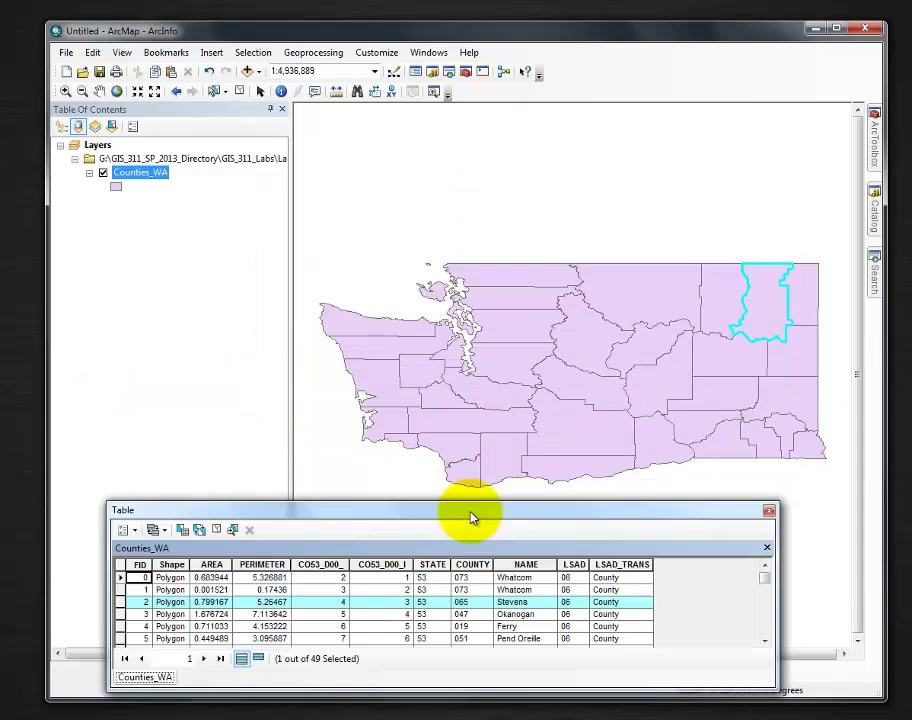
Zoom to the selected Stevens county, then back out to the full Counties_WA layer
{"action": "left_click", "coordinate": [233, 529]}
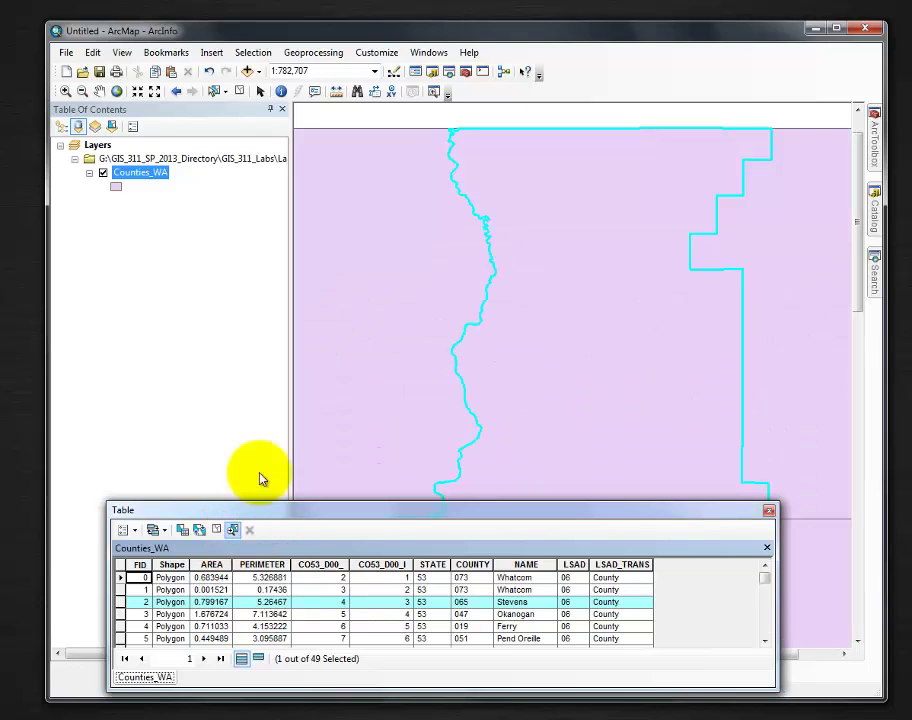
{"action": "right_click", "coordinate": [148, 176]}
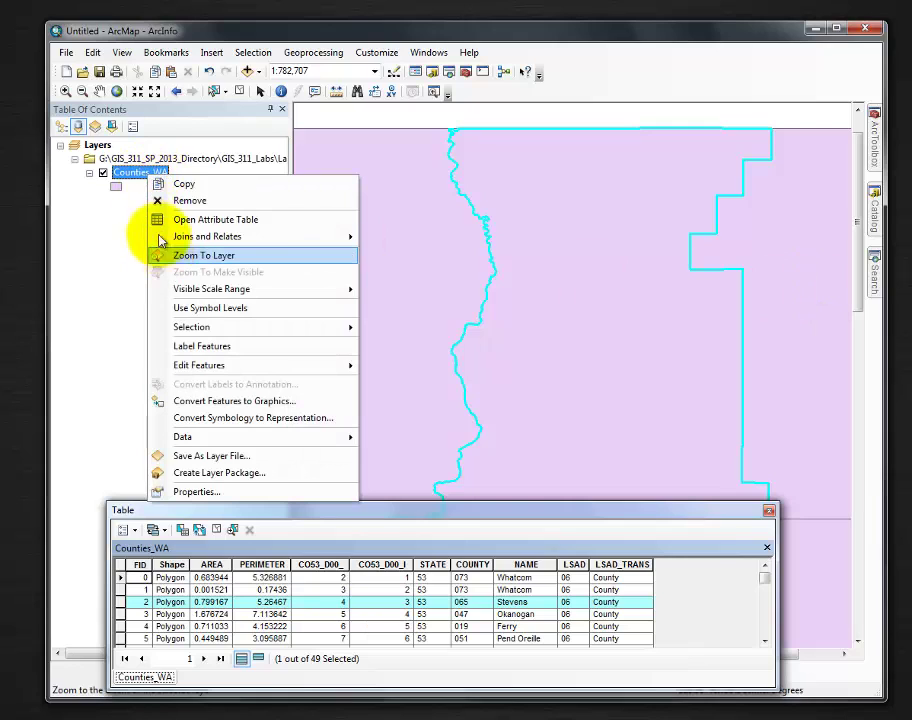
{"action": "left_click", "coordinate": [184, 258]}
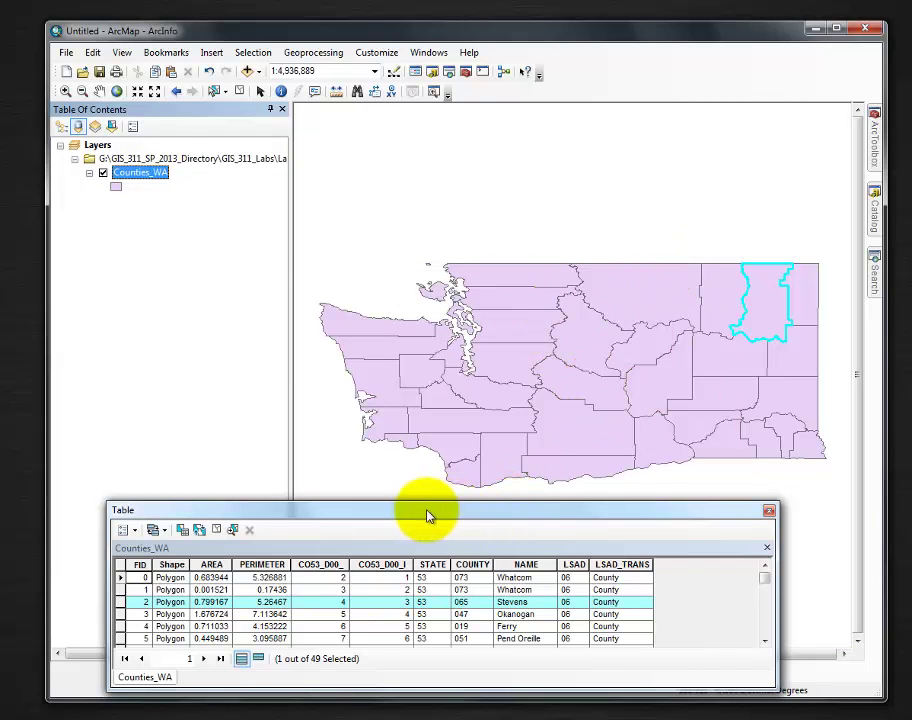
Flash and zoom to Stevens county from its row menu, then zoom back out to all of Washington
{"action": "right_click", "coordinate": [120, 603]}
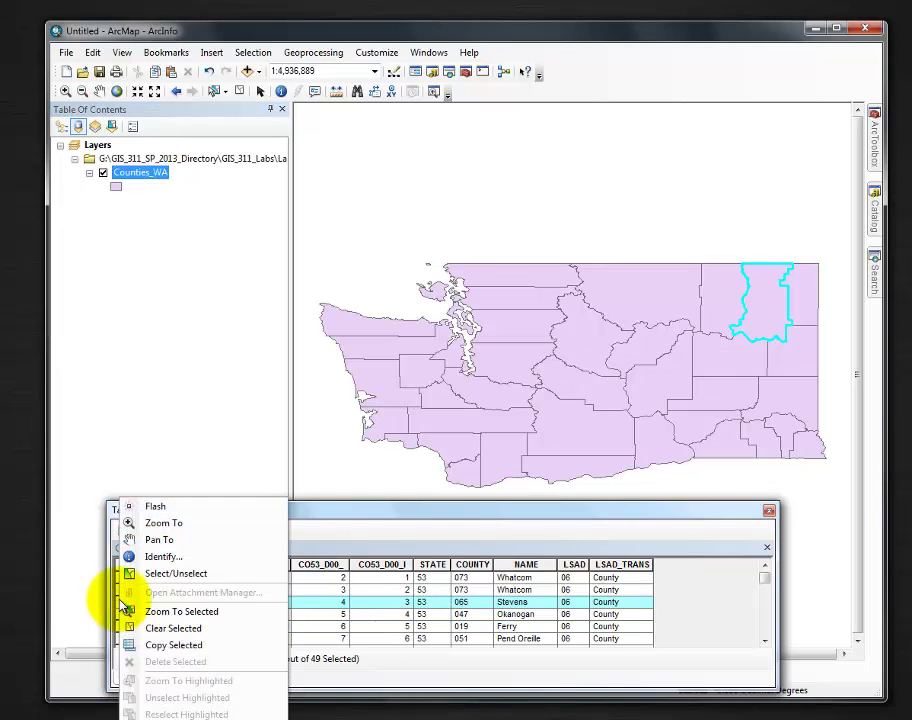
{"action": "left_click", "coordinate": [155, 508]}
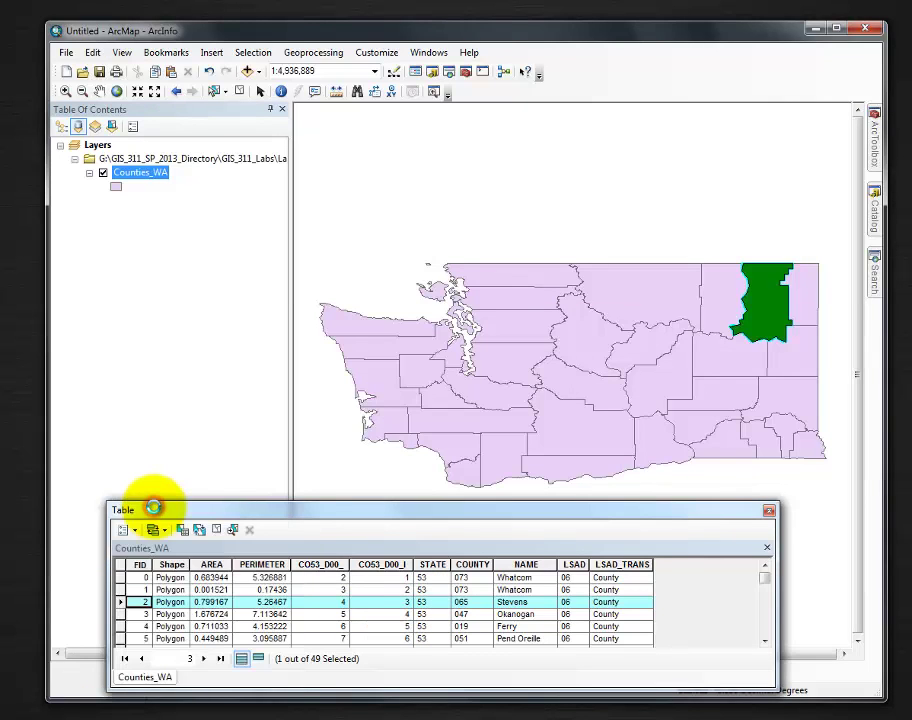
{"action": "right_click", "coordinate": [121, 601]}
{"action": "left_click", "coordinate": [150, 522]}
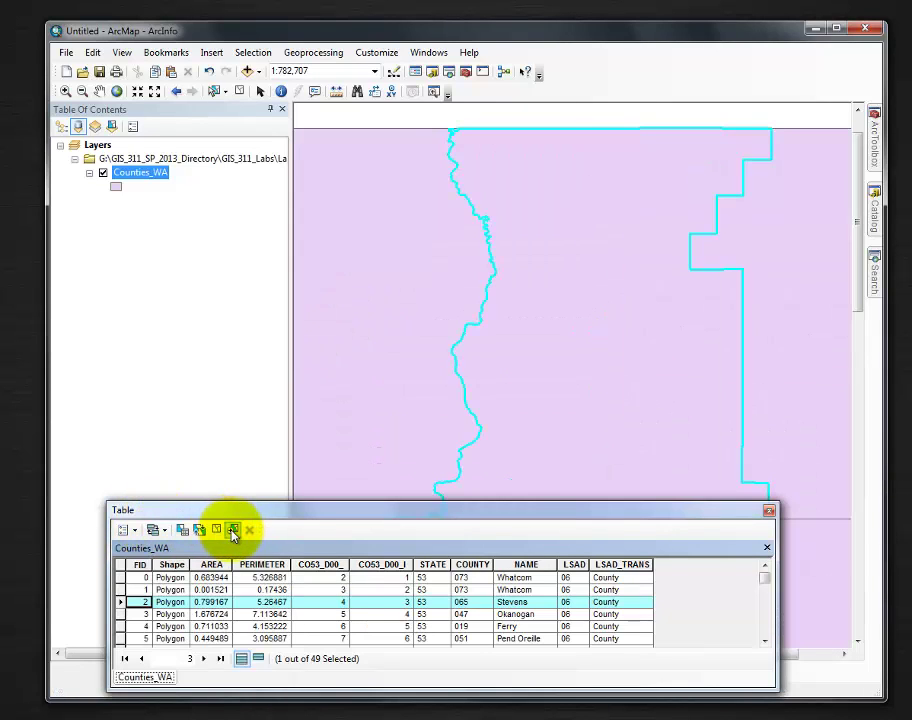
{"action": "right_click", "coordinate": [113, 602]}
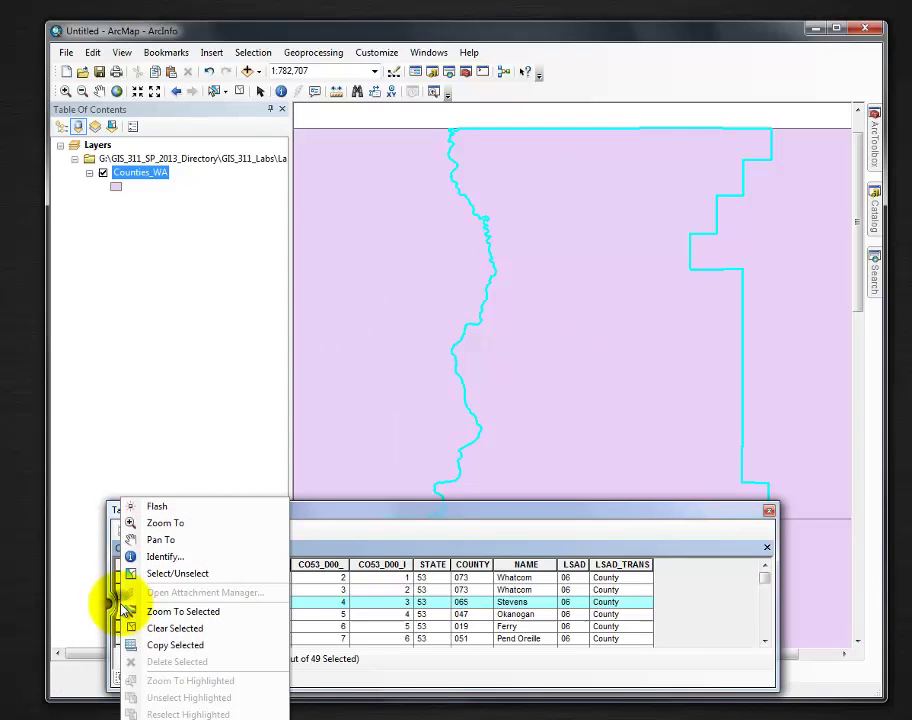
{"action": "left_click", "coordinate": [157, 540]}
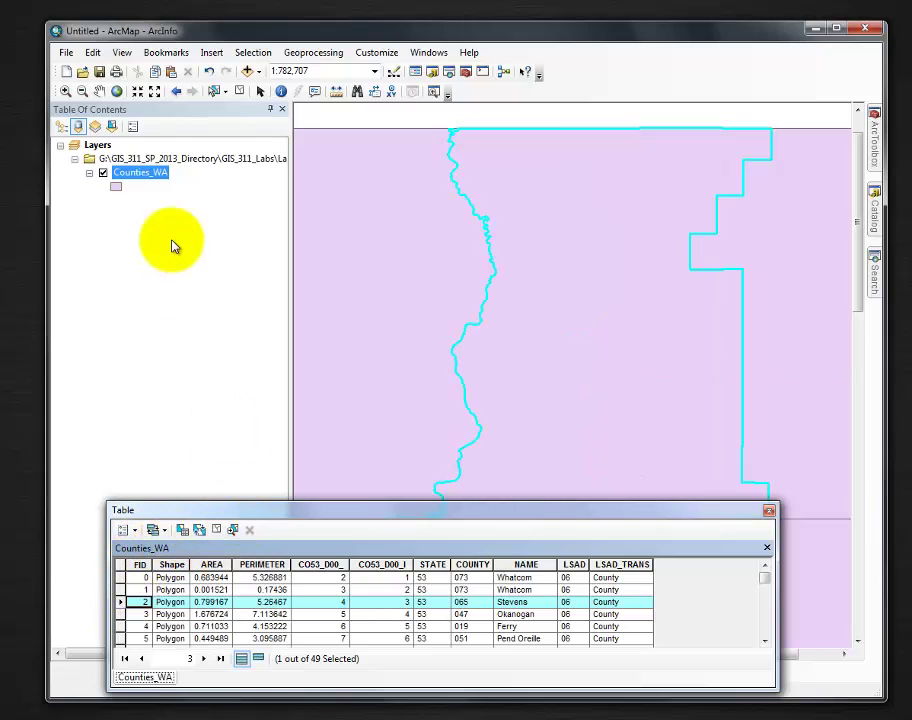
{"action": "right_click", "coordinate": [150, 175]}
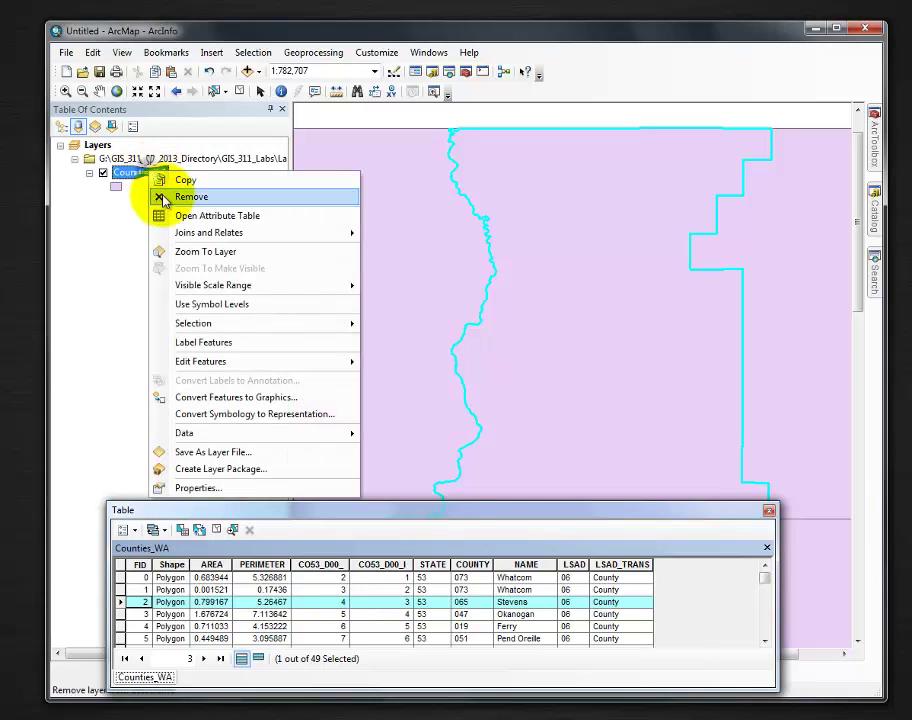
{"action": "left_click", "coordinate": [195, 254]}
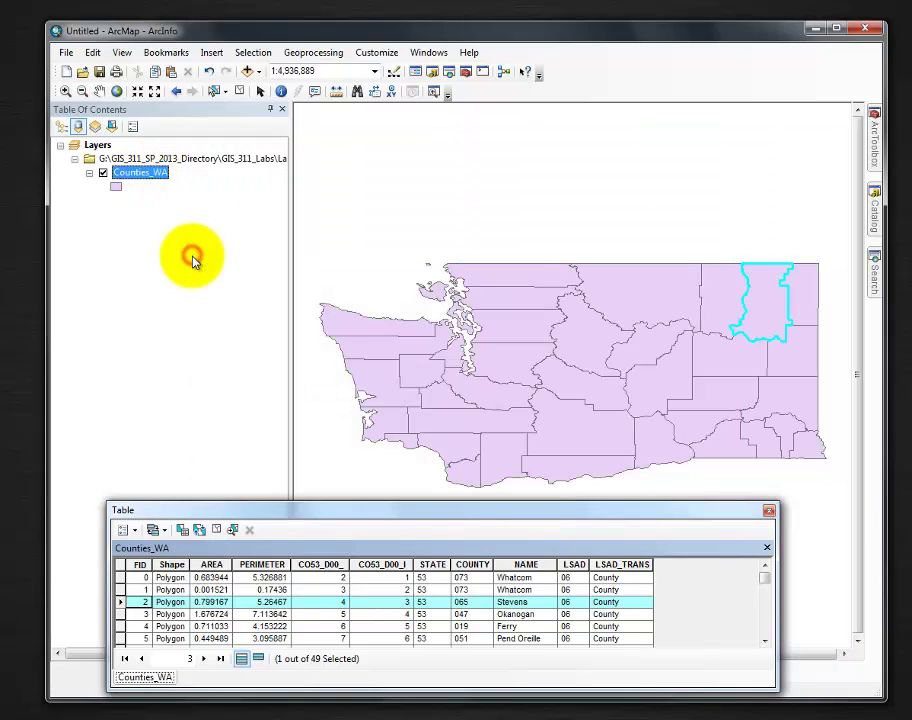
Pan the map to Stevens county and show its Identify details
{"action": "right_click", "coordinate": [115, 602]}
{"action": "left_click", "coordinate": [160, 540]}
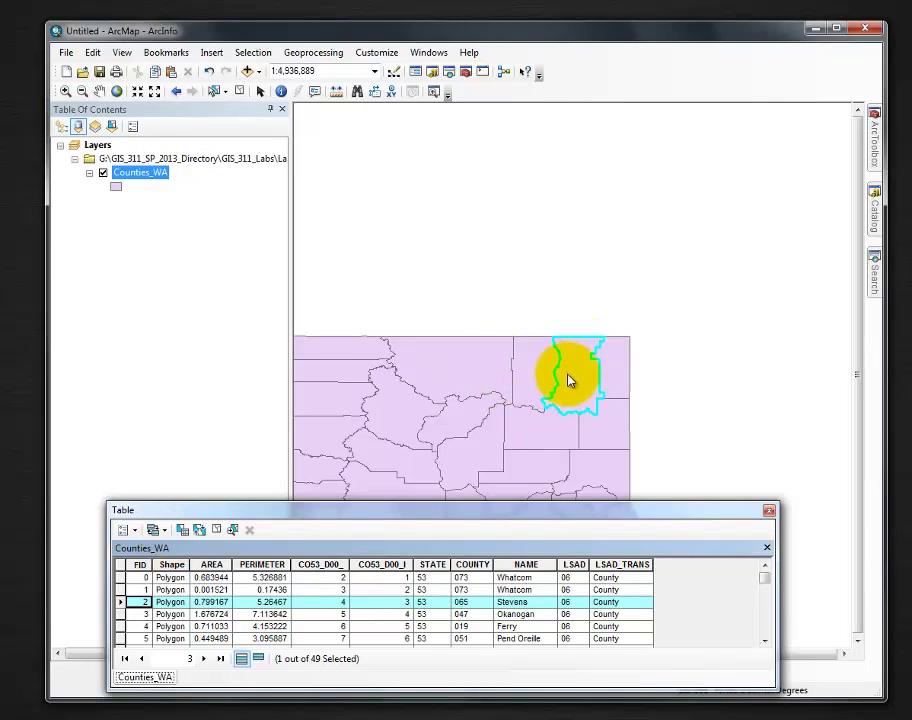
{"action": "right_click", "coordinate": [121, 604]}
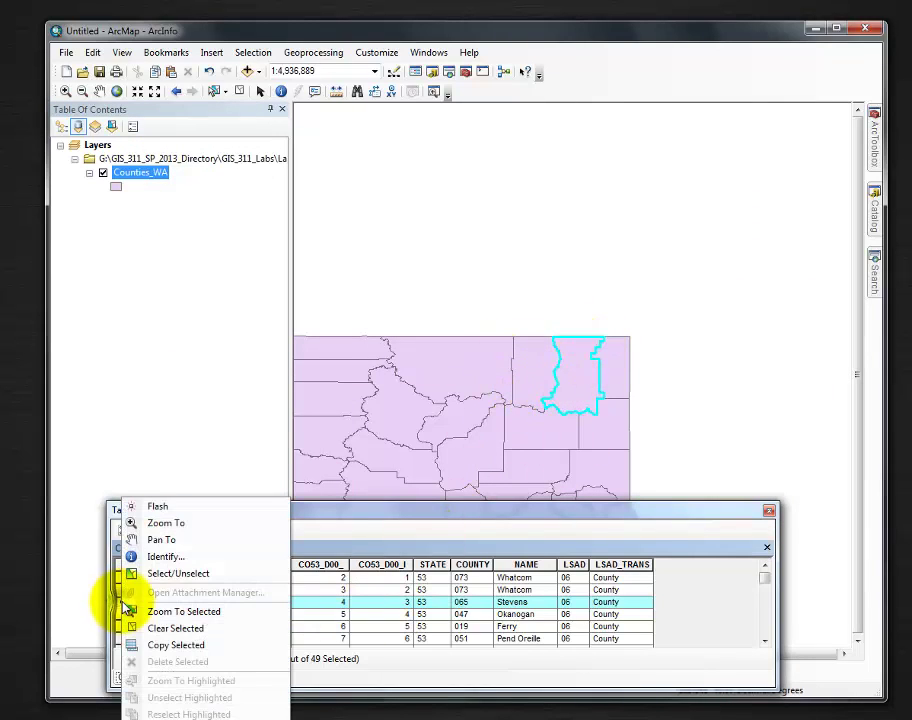
{"action": "left_click", "coordinate": [155, 539]}
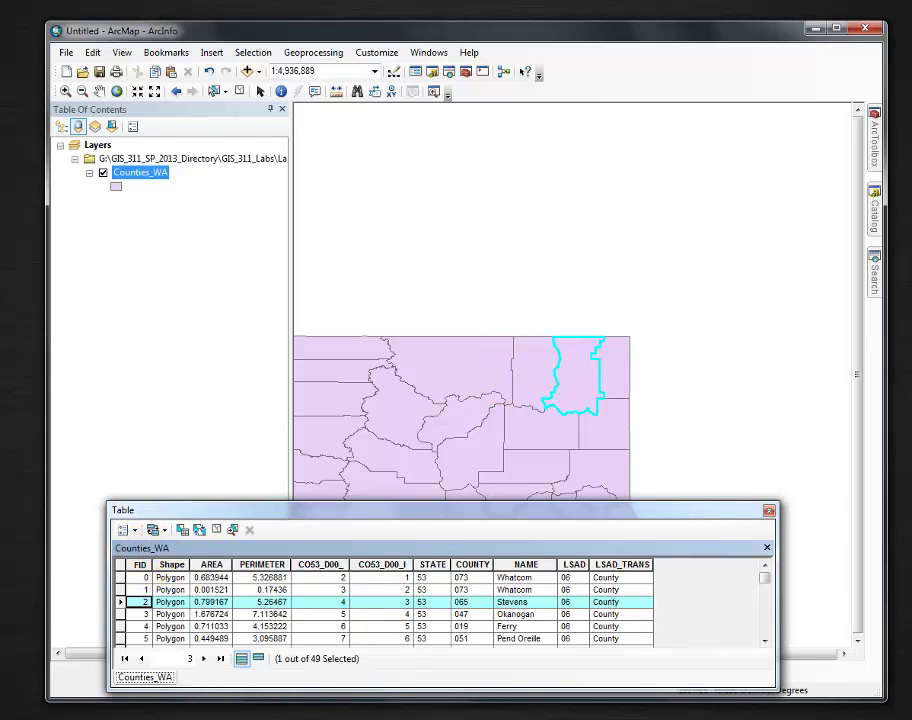
Close the Stevens identify results, toggle Stevens off and on, then clear all selected records
{"action": "left_click_drag", "start_coordinate": [611, 136], "coordinate": [643, 122]}
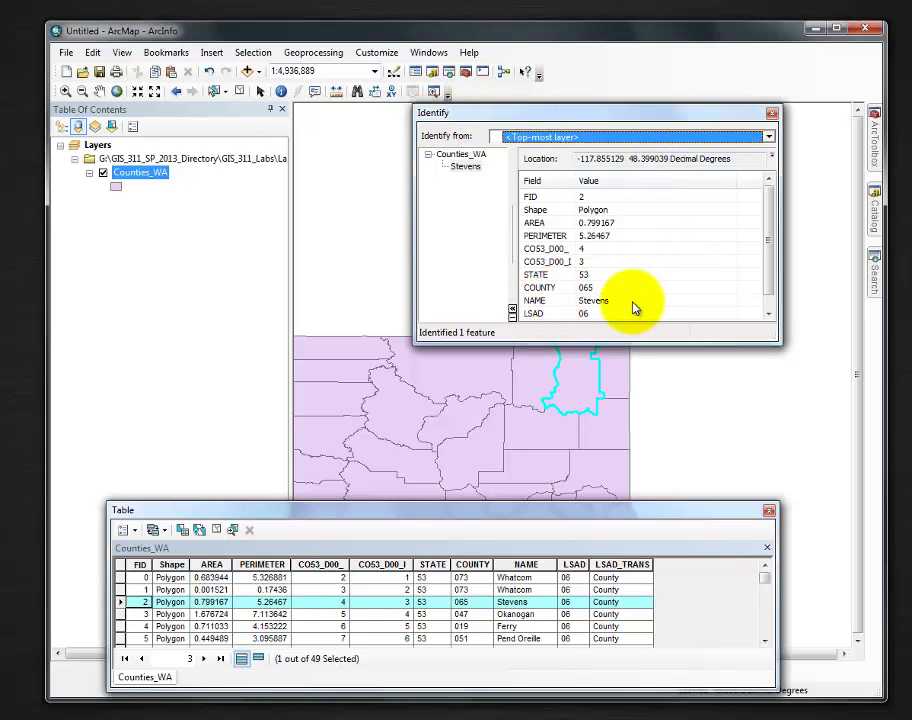
{"action": "left_click", "coordinate": [772, 113]}
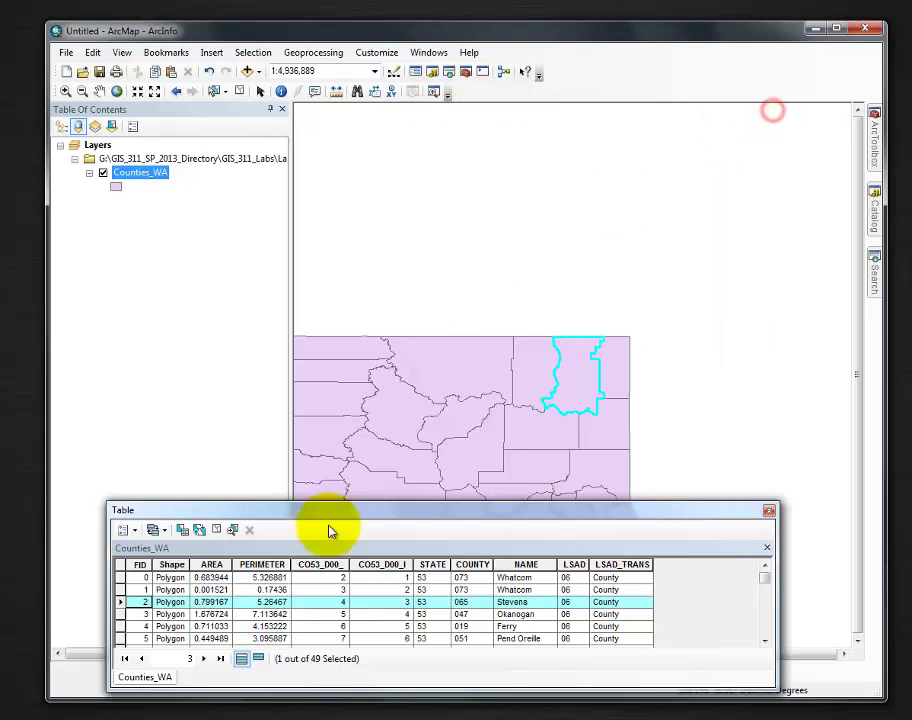
{"action": "right_click", "coordinate": [121, 602]}
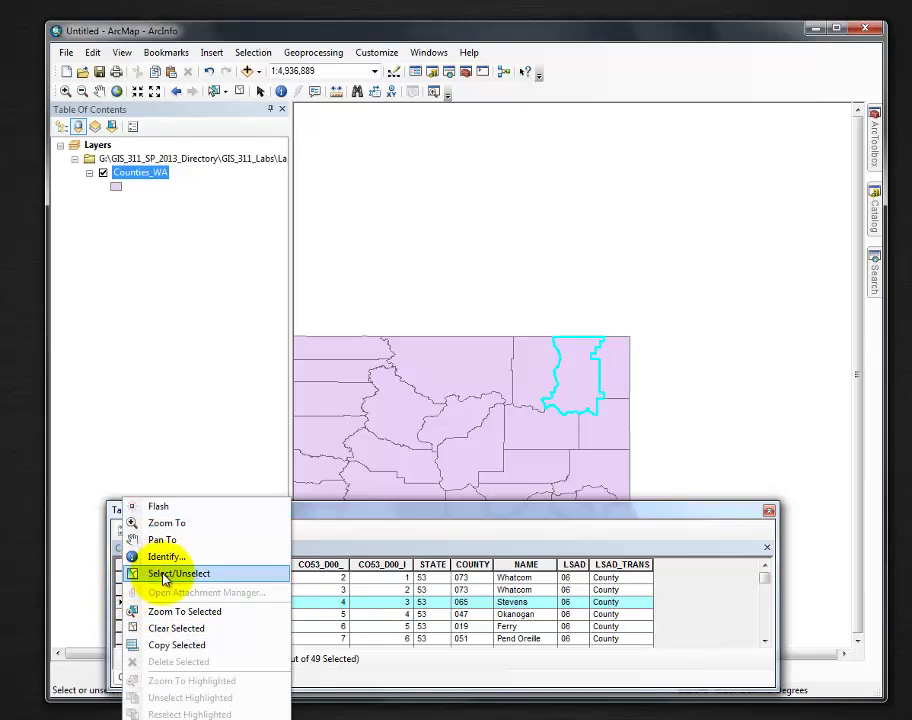
{"action": "left_click", "coordinate": [136, 574]}
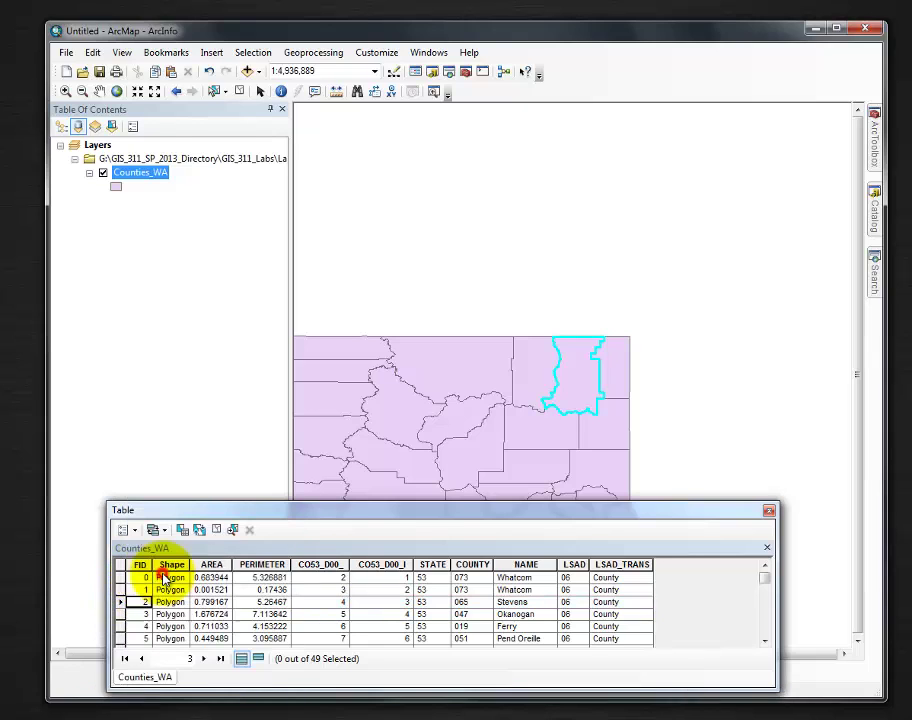
{"action": "right_click", "coordinate": [120, 604]}
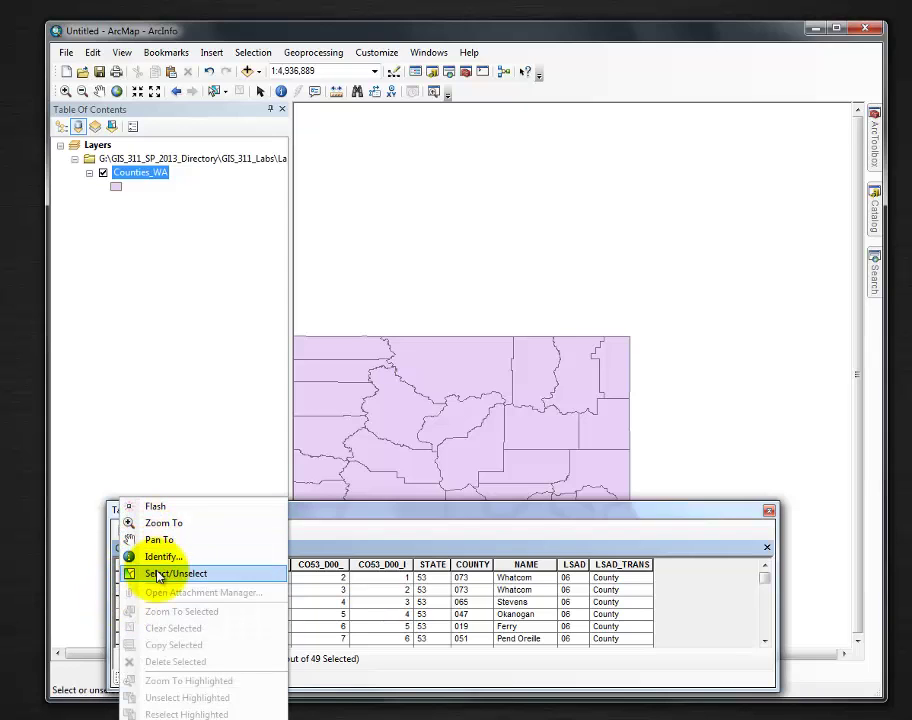
{"action": "left_click", "coordinate": [157, 574]}
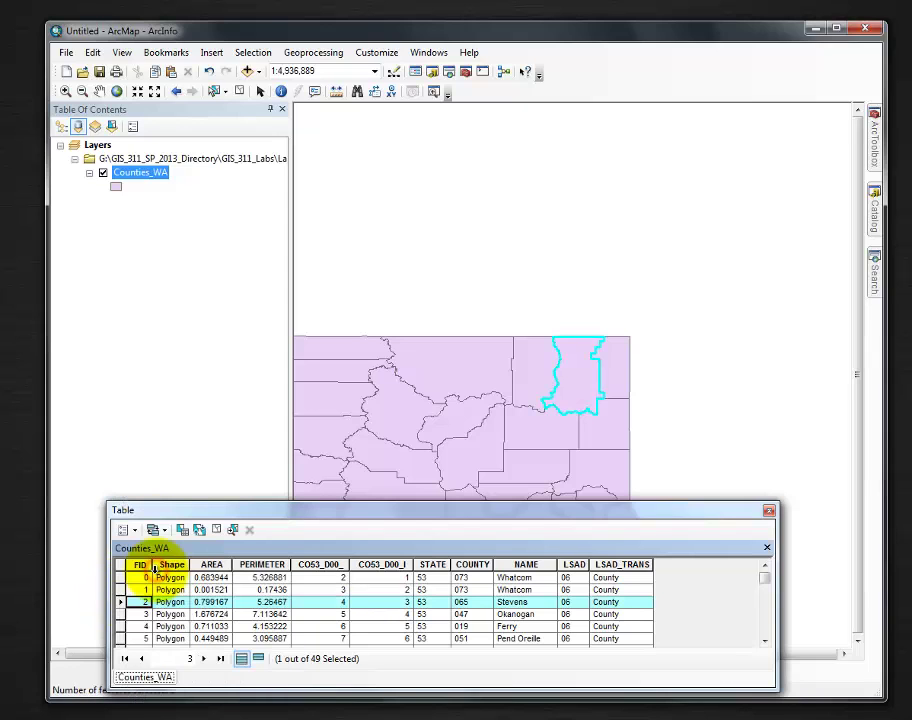
{"action": "right_click", "coordinate": [120, 604]}
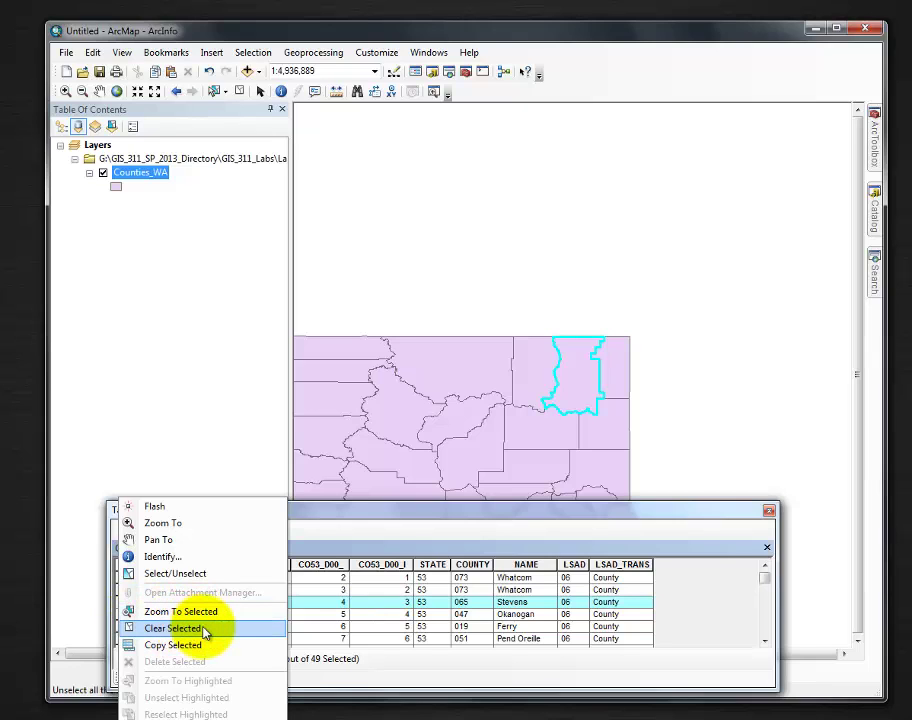
{"action": "left_click", "coordinate": [141, 630]}
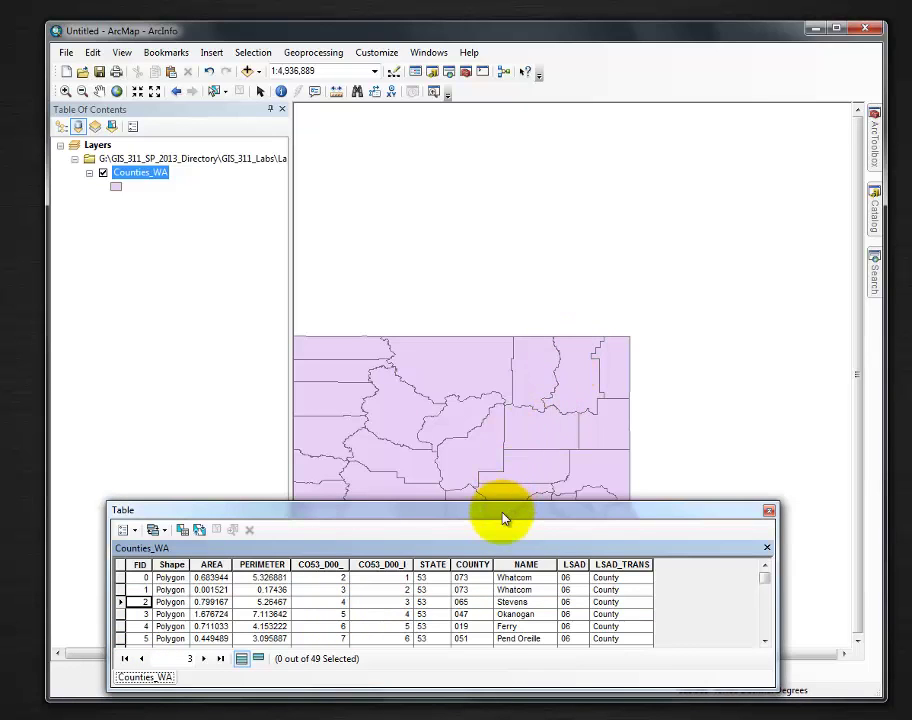
Move and enlarge the Counties_WA table, then start exporting all its records via Table Options
{"action": "left_click_drag", "start_coordinate": [501, 511], "coordinate": [520, 174]}
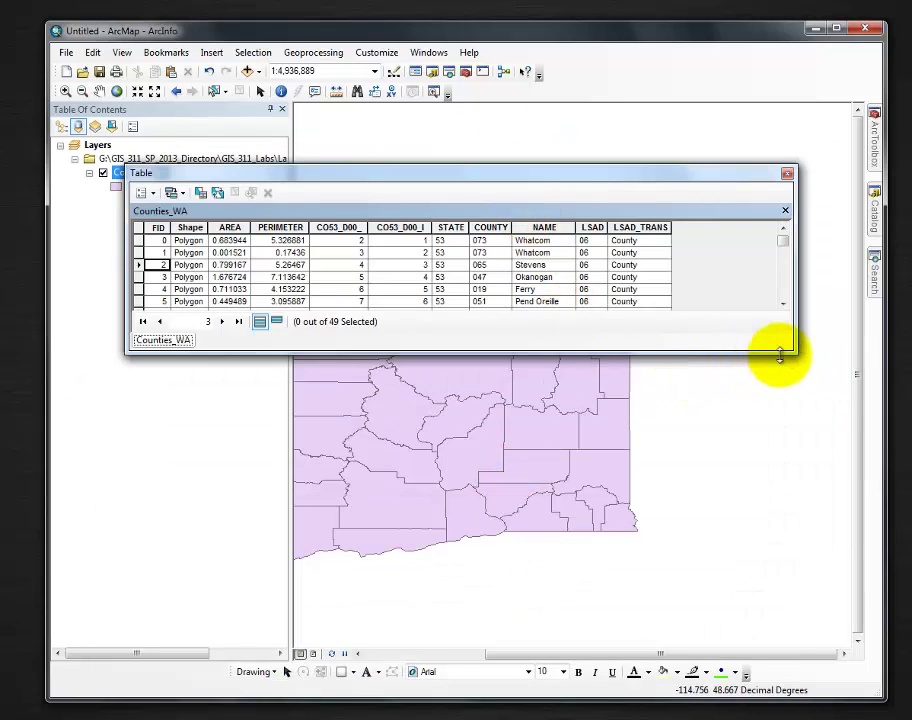
{"action": "left_click_drag", "start_coordinate": [786, 356], "coordinate": [784, 606]}
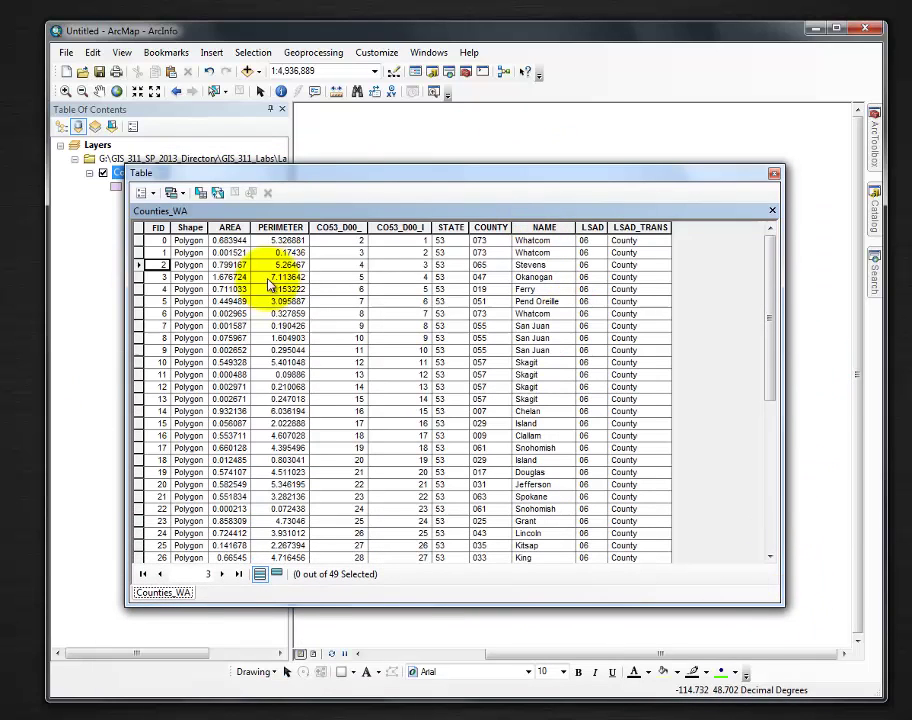
{"action": "left_click", "coordinate": [155, 199]}
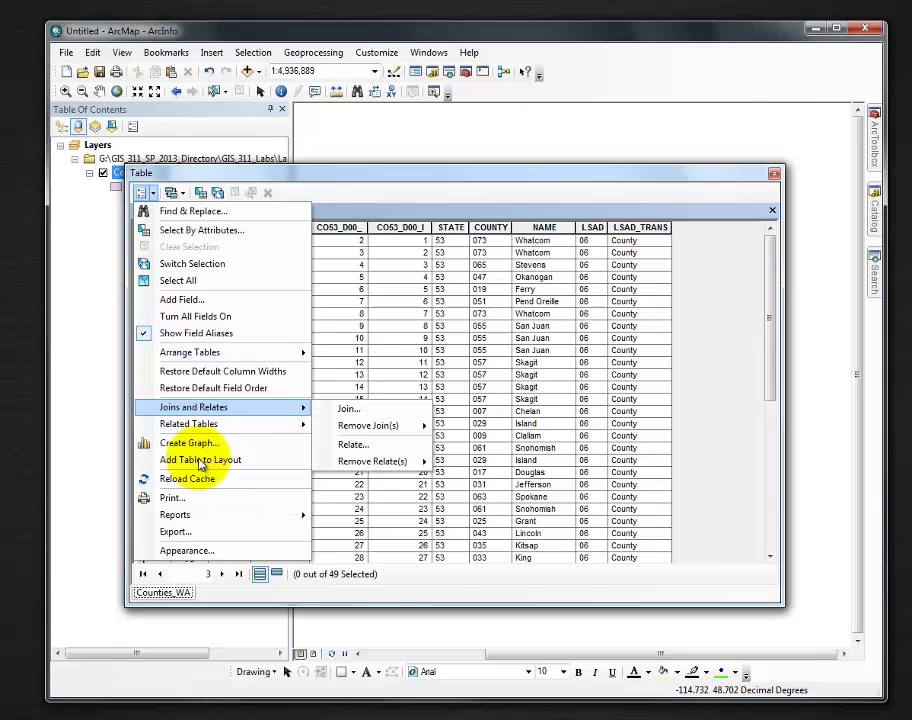
{"action": "left_click", "coordinate": [199, 534]}
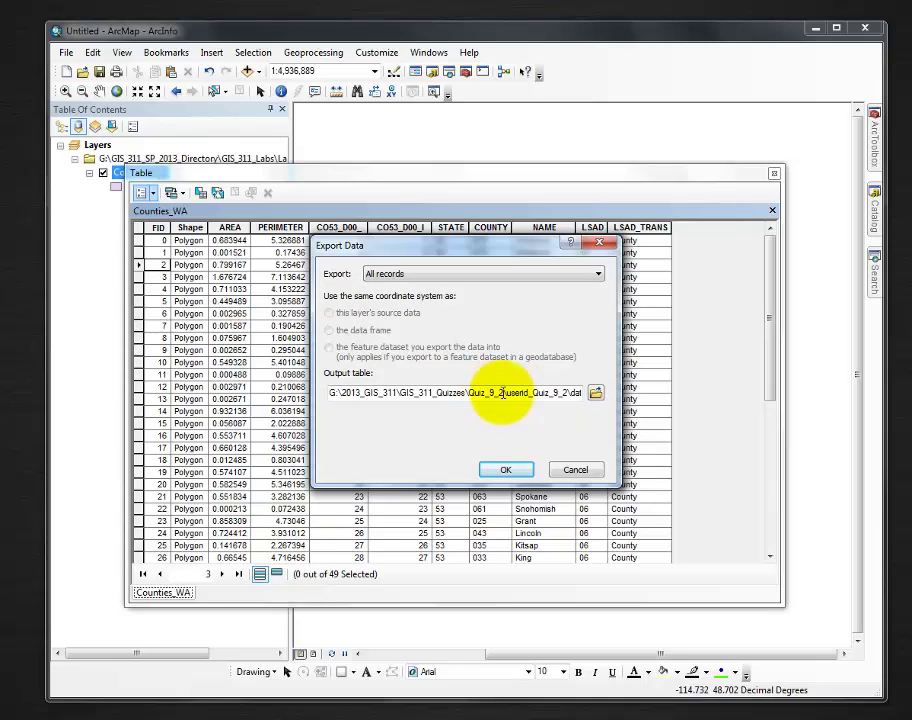
Browse the export output location to the data_L2 folder inside GIS_311_SP_2013_Directory
{"action": "left_click", "coordinate": [596, 394]}
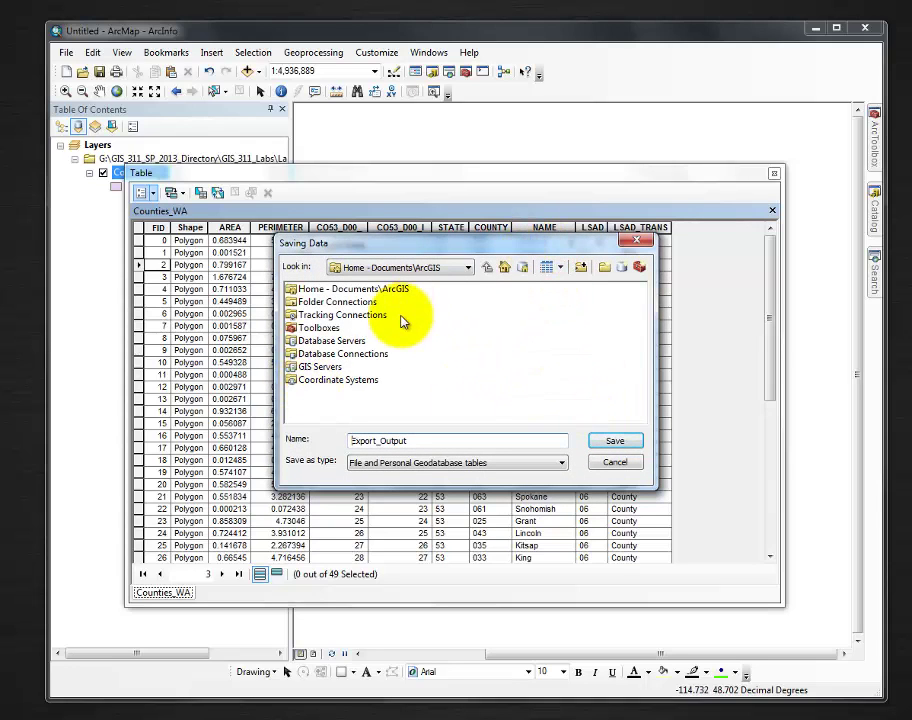
{"action": "left_click", "coordinate": [467, 268]}
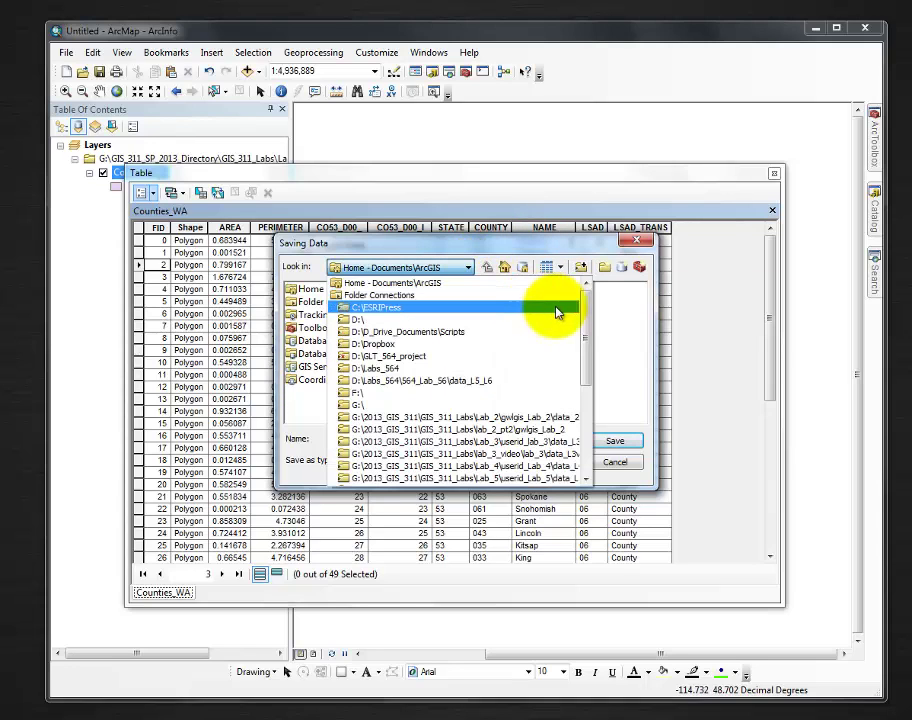
{"action": "left_click_drag", "start_coordinate": [589, 305], "coordinate": [589, 367]}
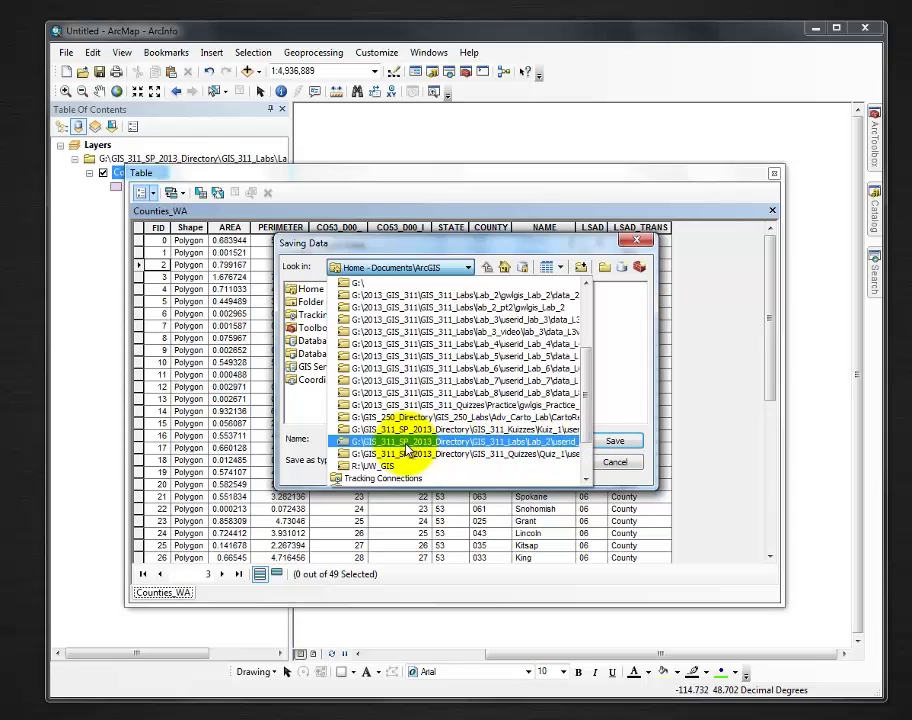
{"action": "left_click", "coordinate": [437, 445]}
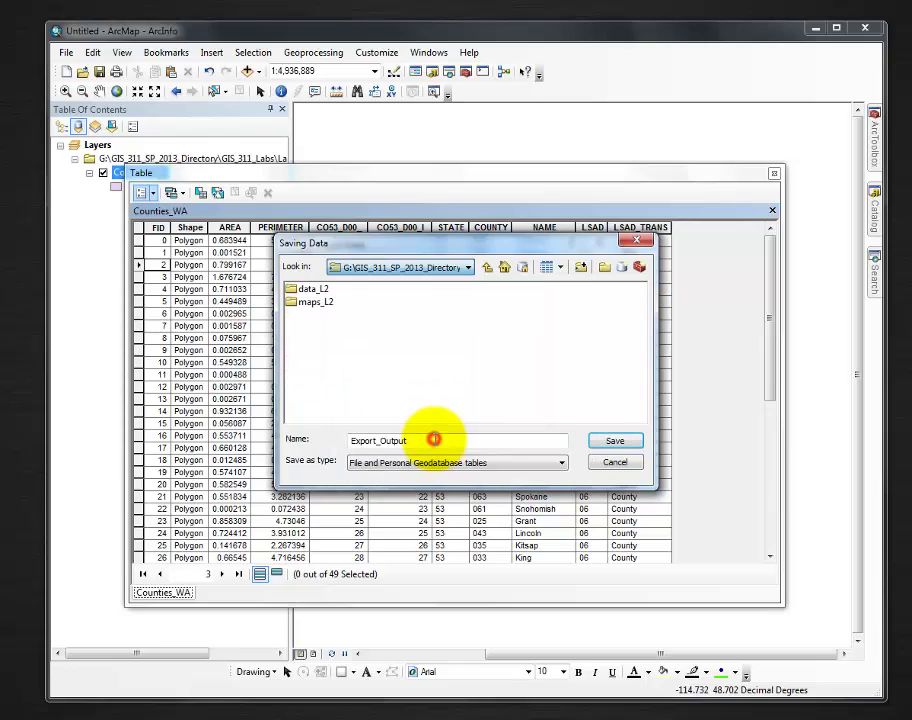
{"action": "double_click", "coordinate": [305, 289]}
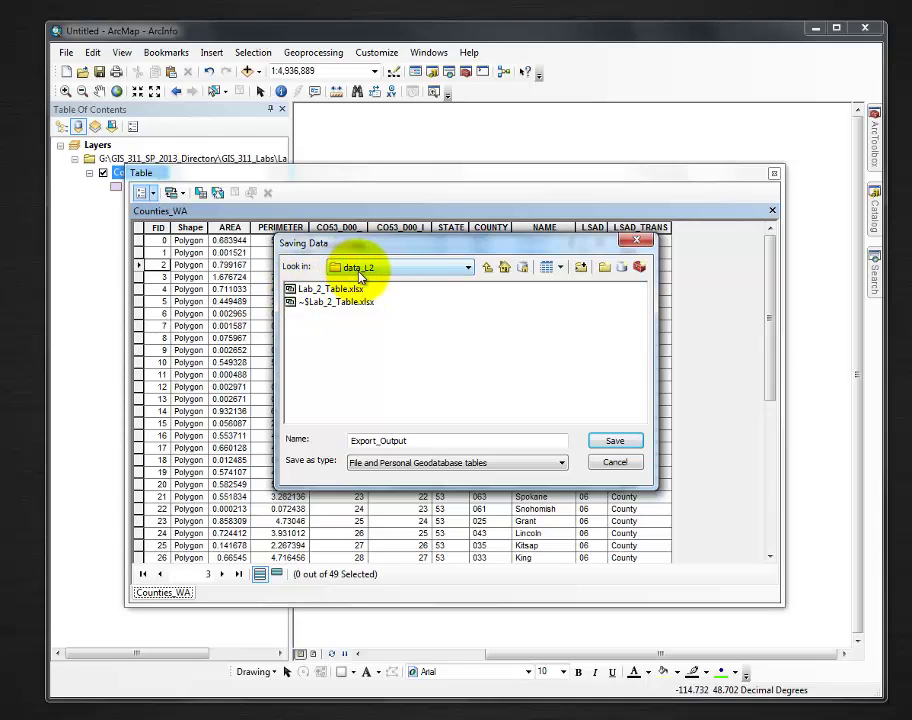
Name the output County_attributes, set Save as type to dBASE Table, and save in data_L2
{"action": "left_click_drag", "start_coordinate": [418, 440], "coordinate": [310, 438]}
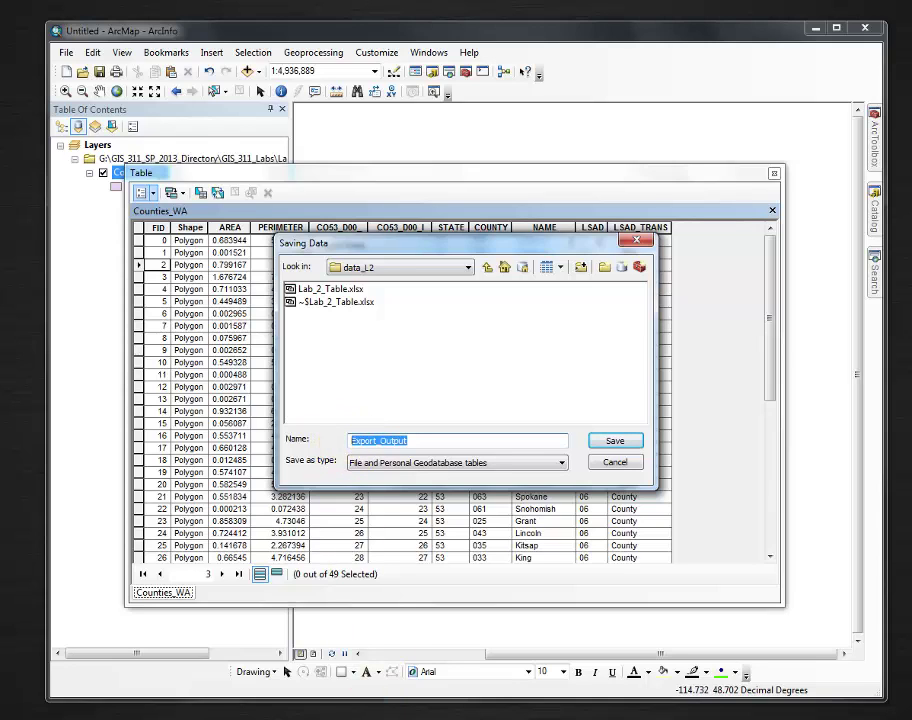
{"action": "key", "text": "Tab"}
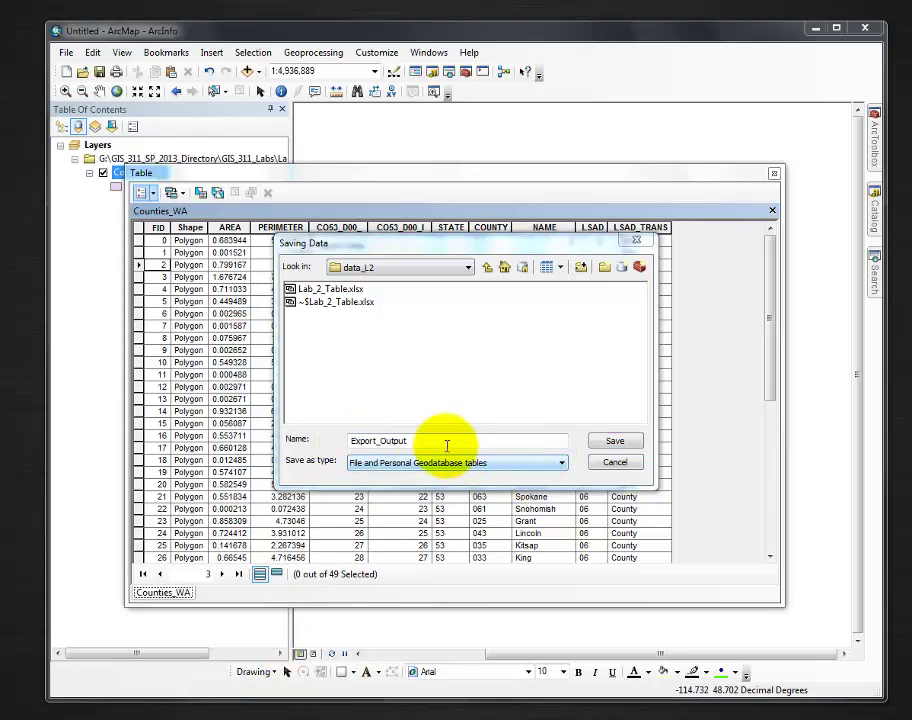
{"action": "left_click_drag", "start_coordinate": [428, 440], "coordinate": [310, 445]}
{"action": "type", "text": "County_attributes"}
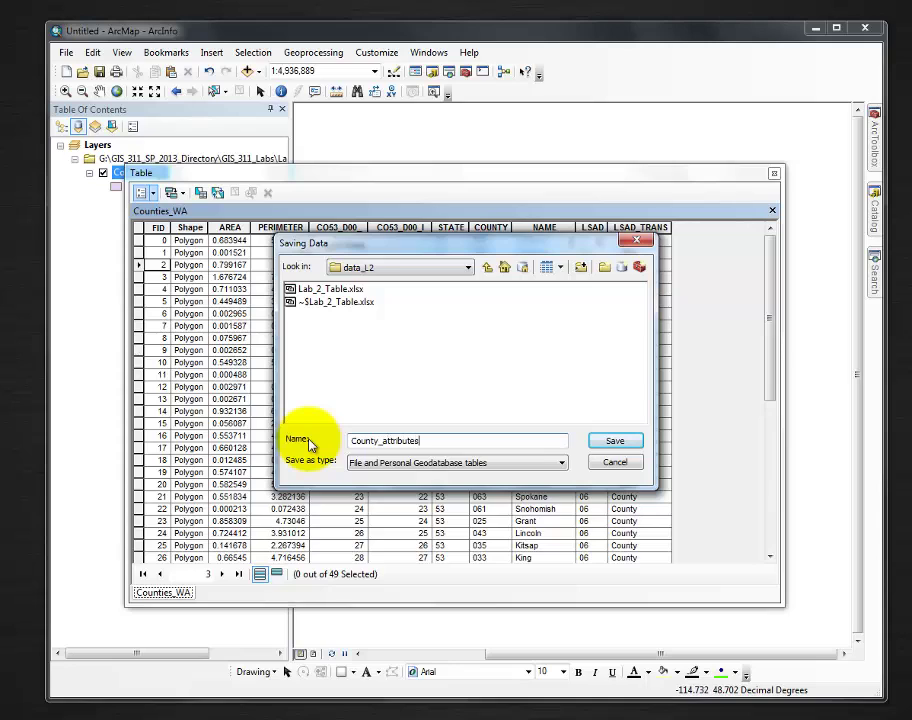
{"action": "left_click", "coordinate": [431, 464]}
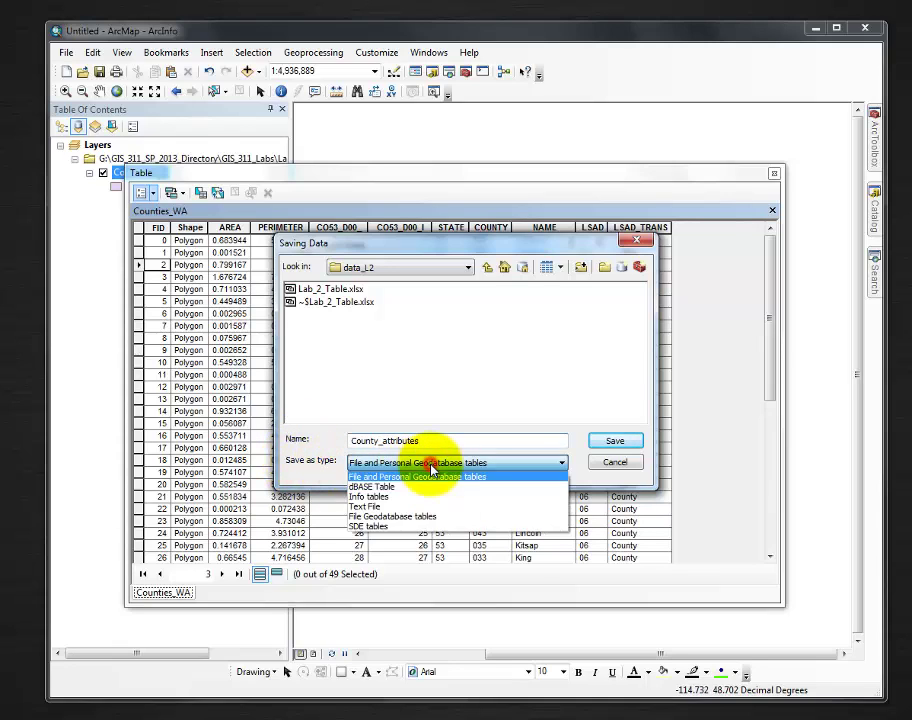
{"action": "left_click", "coordinate": [371, 490]}
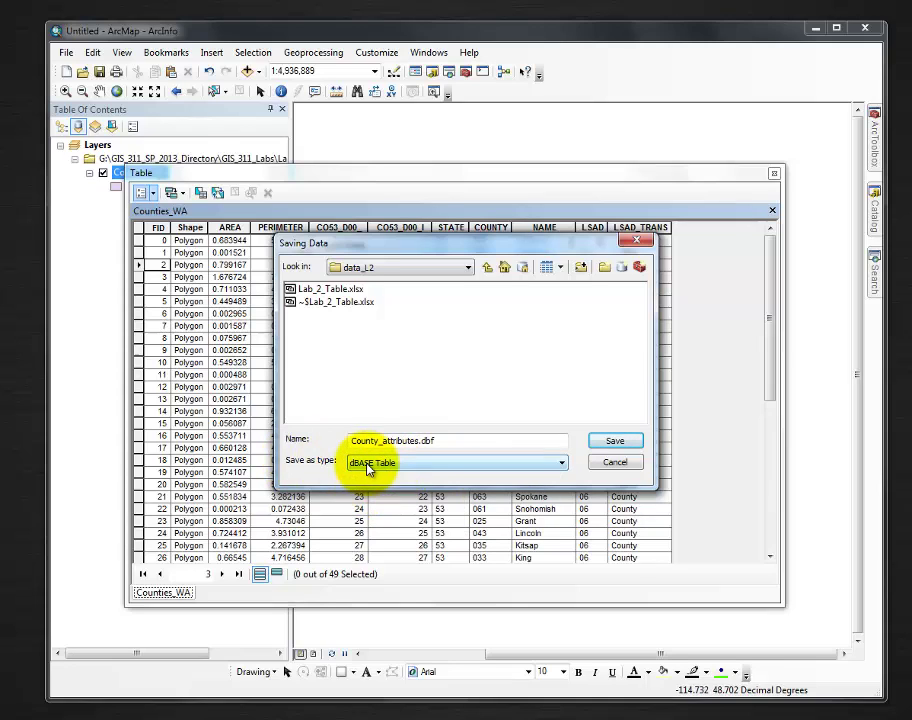
{"action": "left_click", "coordinate": [428, 442]}
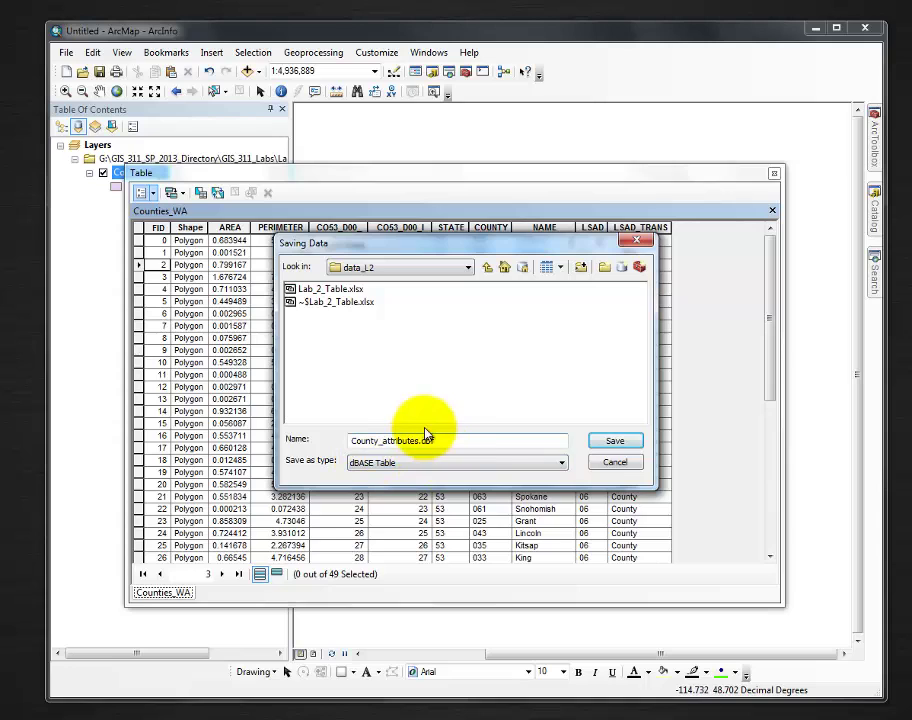
{"action": "left_click", "coordinate": [620, 444]}
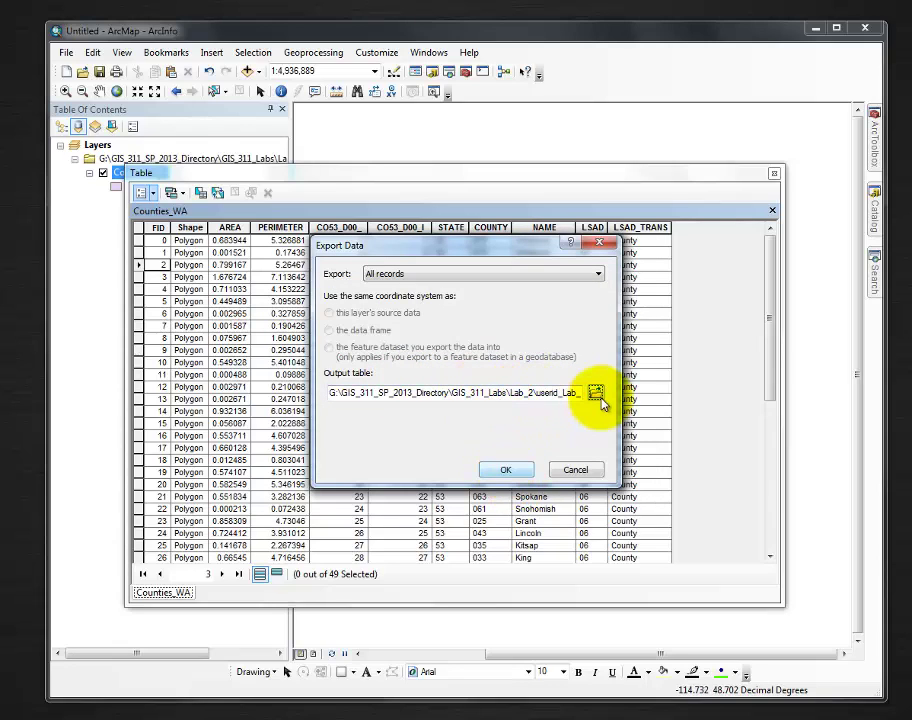
Run the export to County_attributes.dbf, decline adding it to the map, and close the table
{"action": "left_click", "coordinate": [593, 392]}
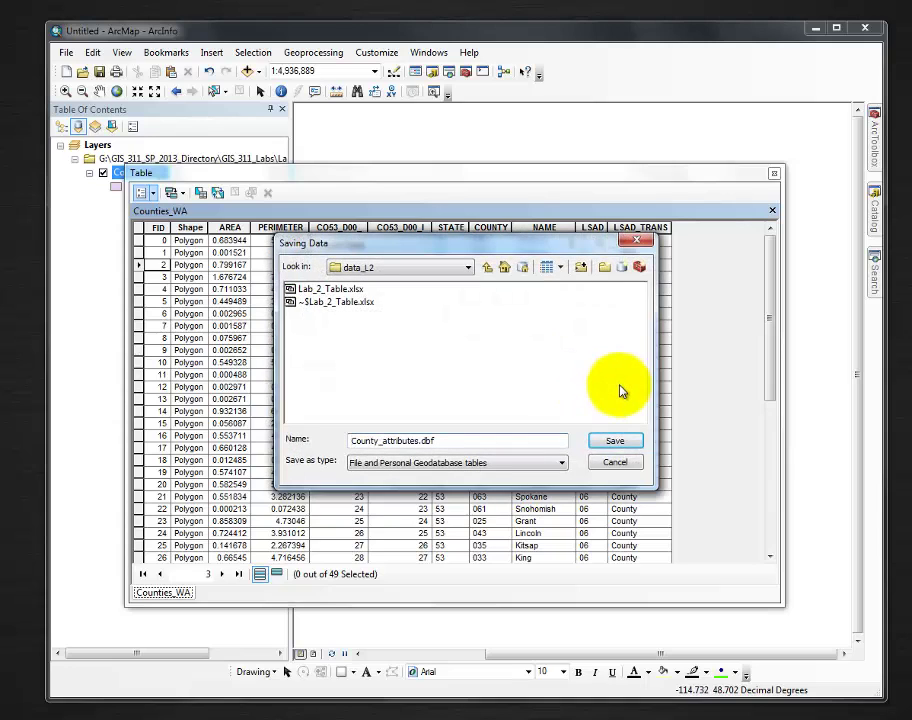
{"action": "left_click", "coordinate": [613, 462]}
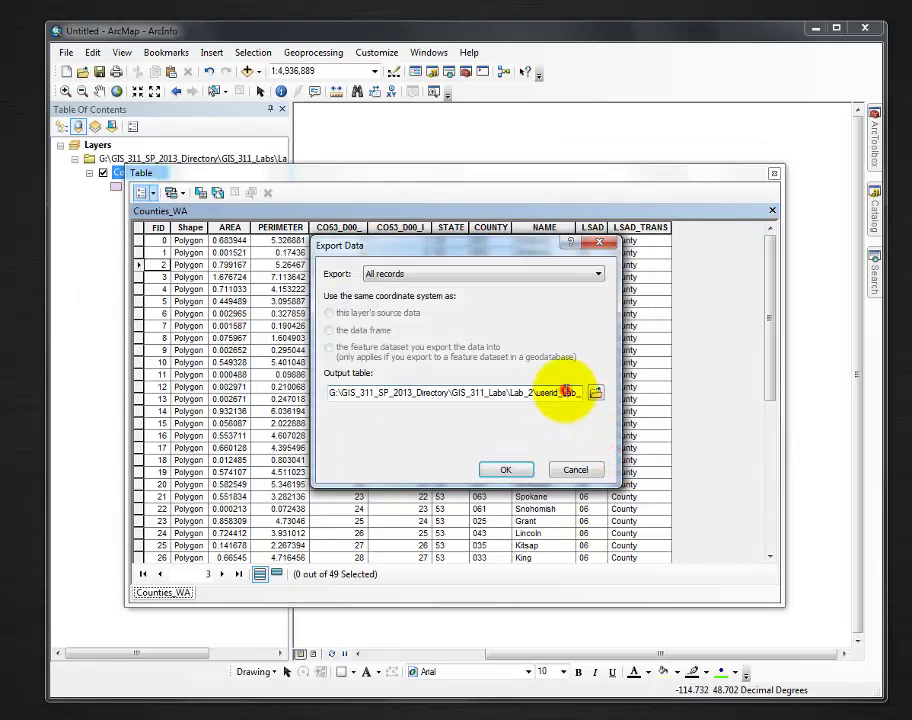
{"action": "left_click", "coordinate": [566, 392]}
{"action": "type", "text": "2\\data_L2\\County_attributes.dbf"}
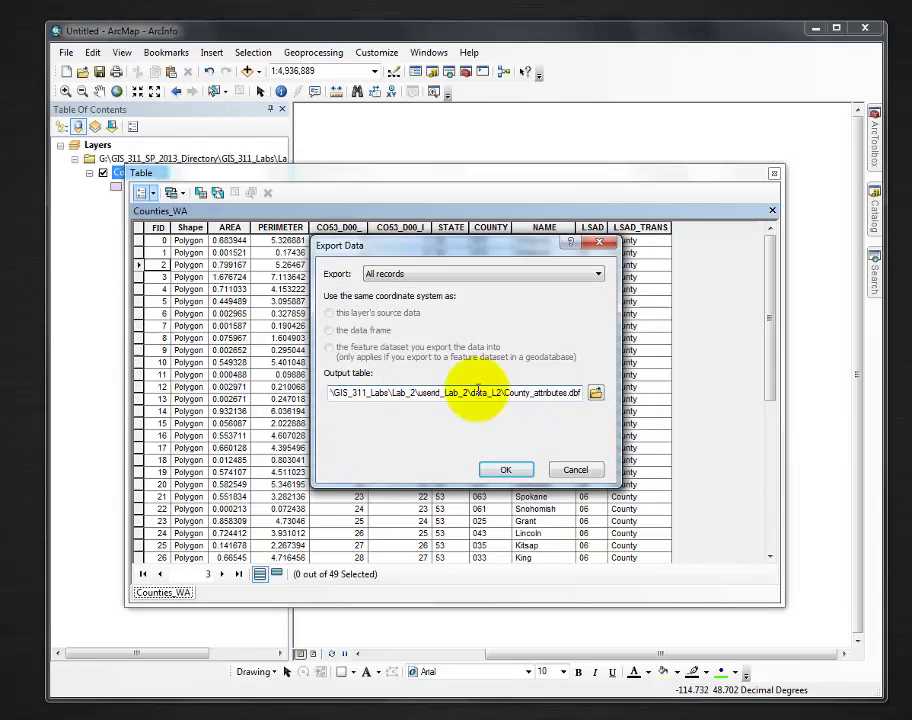
{"action": "left_click", "coordinate": [509, 472]}
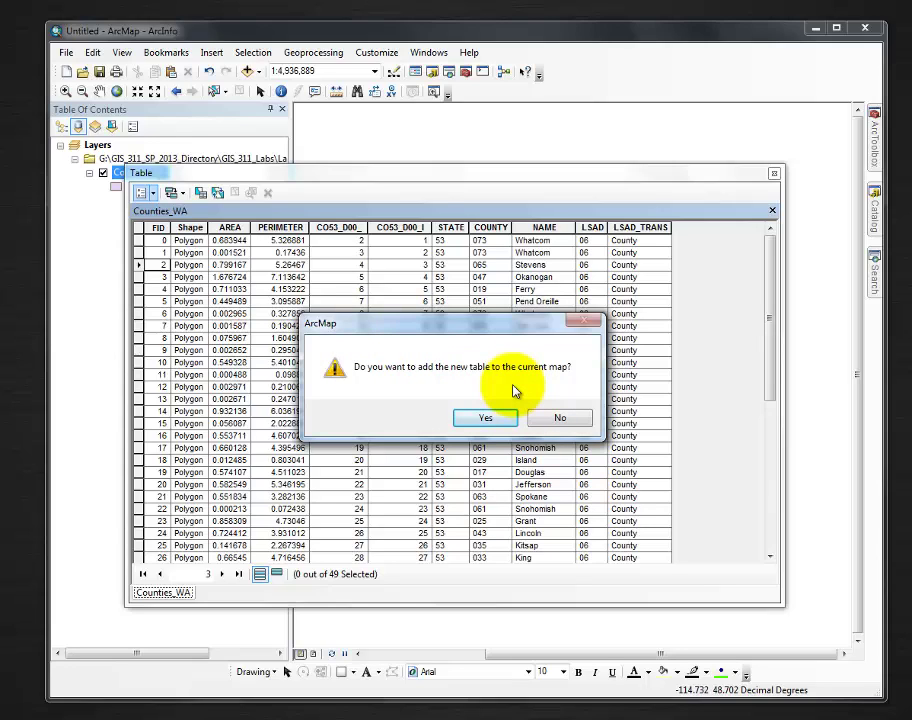
{"action": "left_click", "coordinate": [563, 419]}
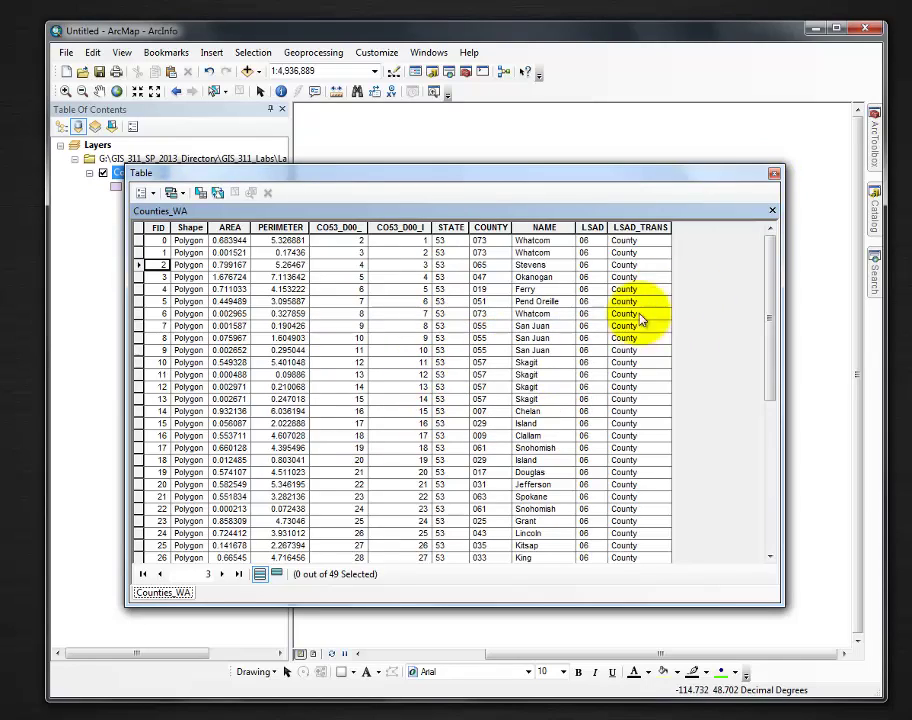
{"action": "left_click", "coordinate": [774, 176]}
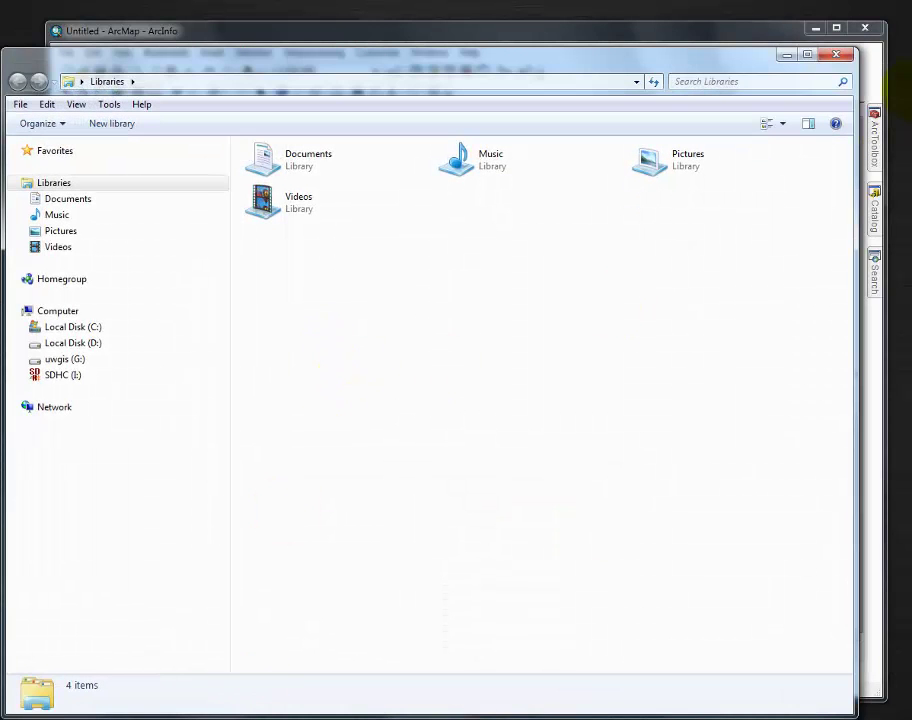
Restore the Windows Explorer window and move it over the ArcMap map area
{"action": "left_click", "coordinate": [850, 54]}
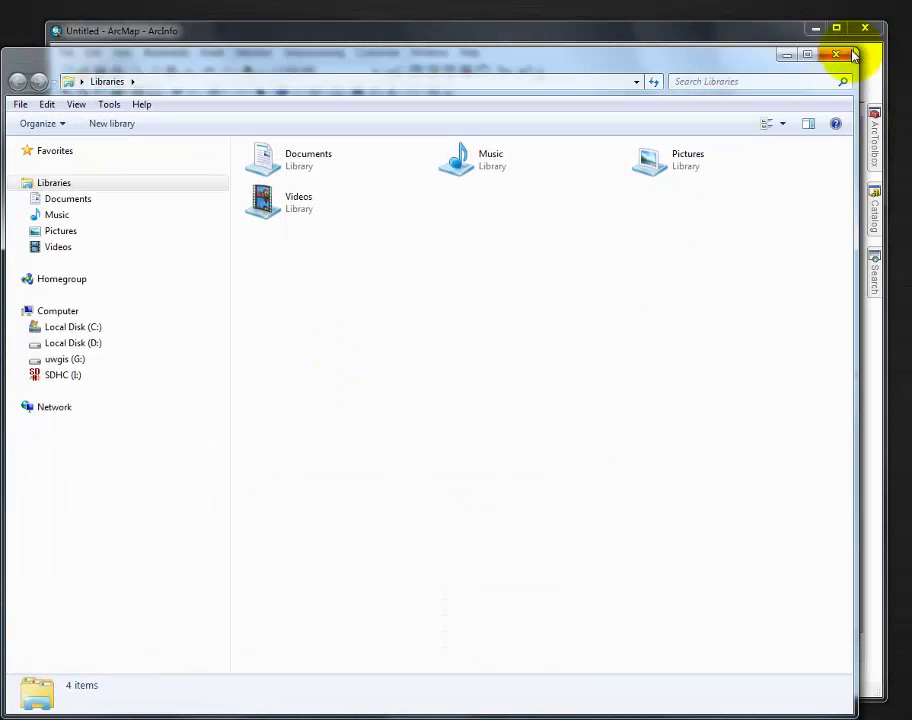
{"action": "left_click_drag", "start_coordinate": [855, 48], "coordinate": [632, 168]}
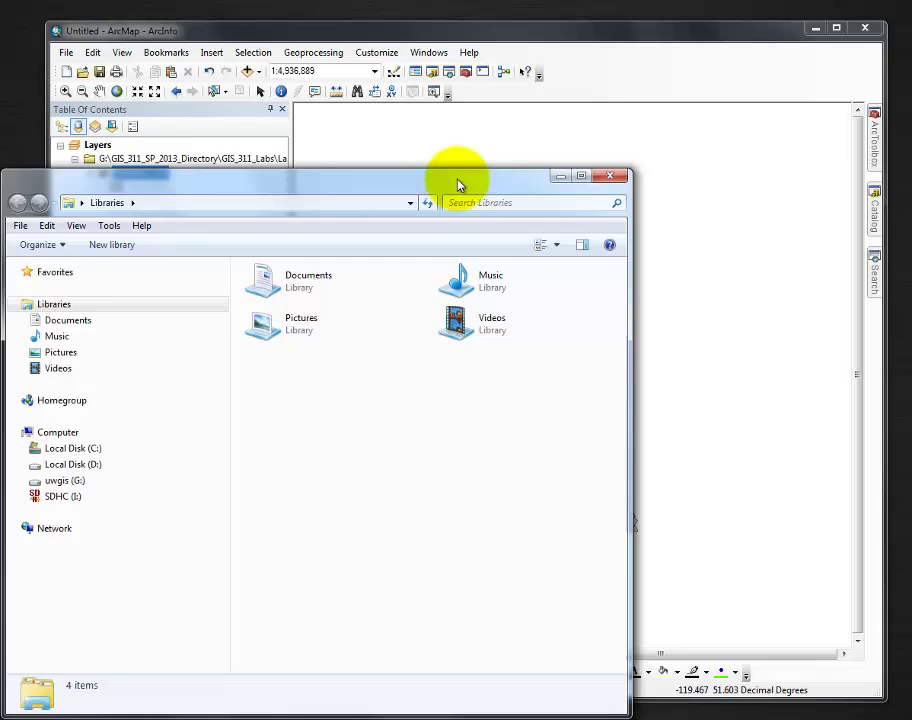
{"action": "left_click_drag", "start_coordinate": [456, 182], "coordinate": [606, 80]}
{"action": "left_click", "coordinate": [174, 363]}
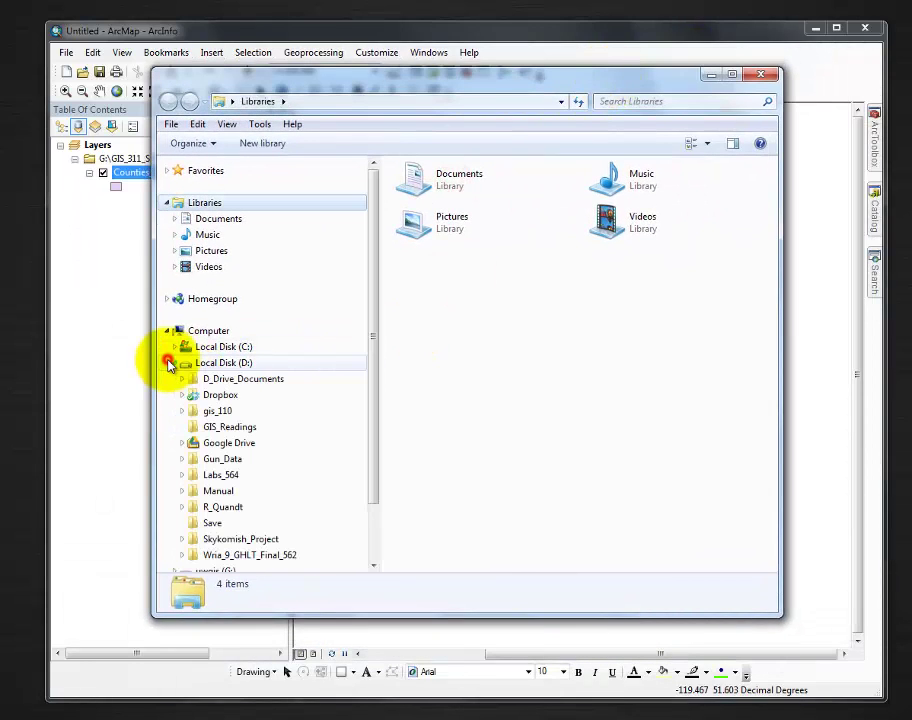
{"action": "left_click", "coordinate": [175, 363]}
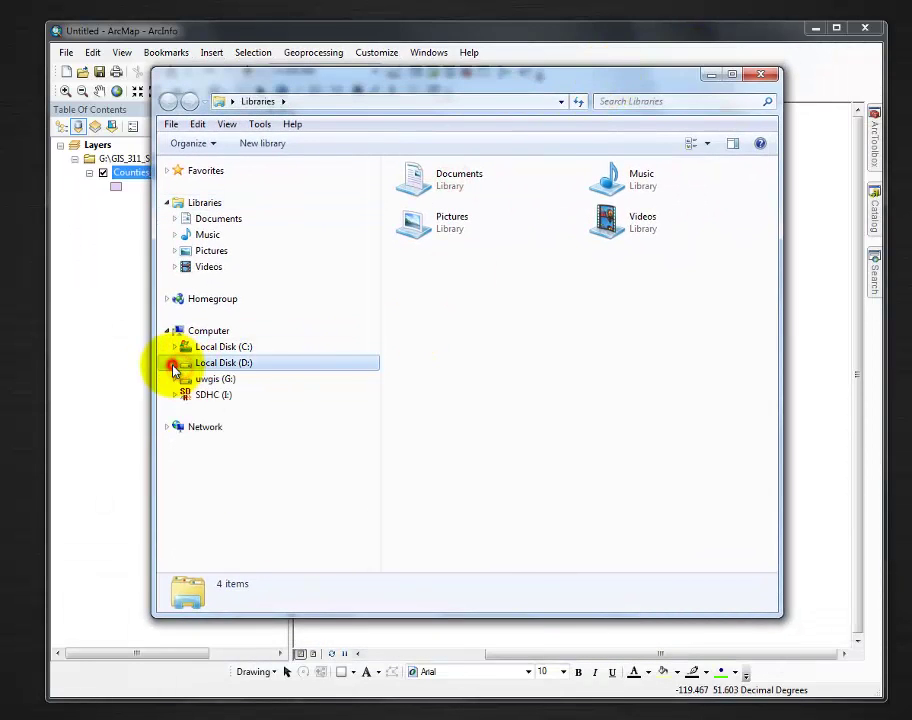
Browse uwgis (G:) > GIS_311_SP_2013_Directory > GIS_311_Labs > Lab_2 to show data_L2's files
{"action": "left_click", "coordinate": [175, 379]}
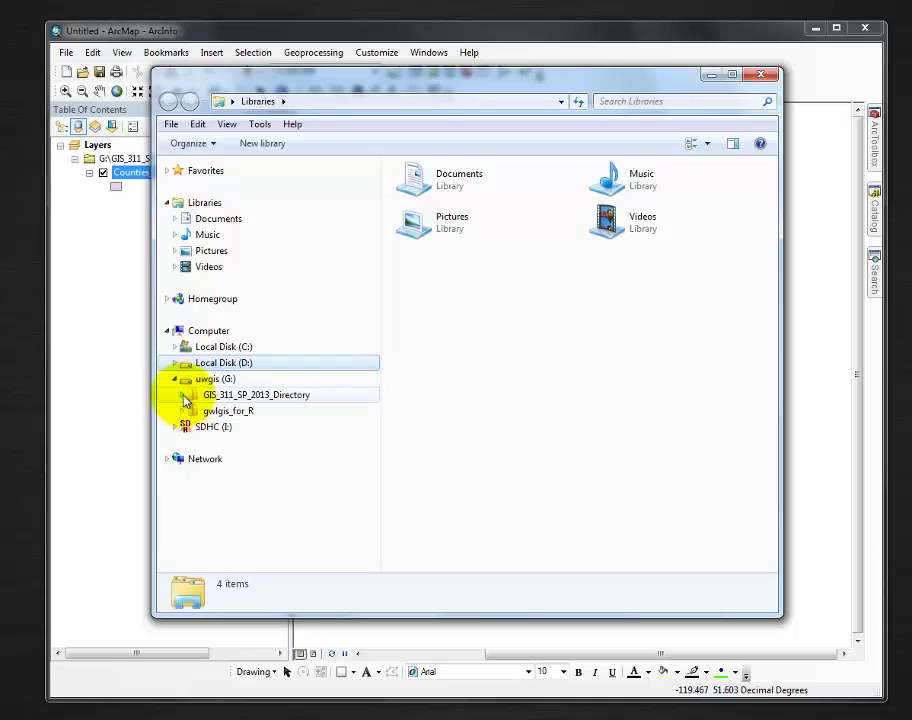
{"action": "left_click", "coordinate": [183, 395]}
{"action": "left_click", "coordinate": [190, 443]}
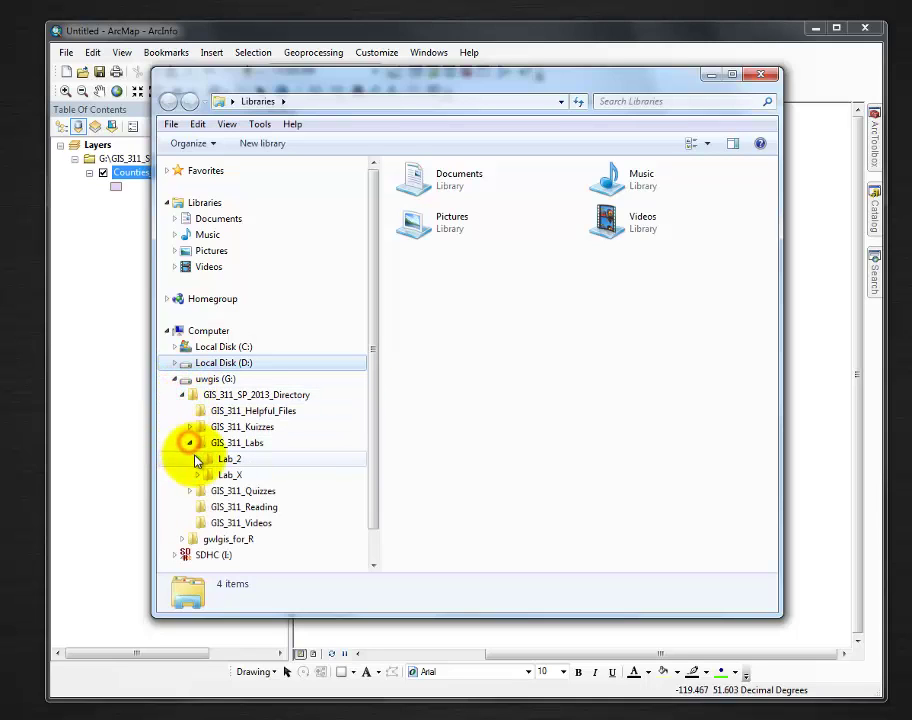
{"action": "left_click", "coordinate": [197, 458]}
{"action": "left_click", "coordinate": [205, 475]}
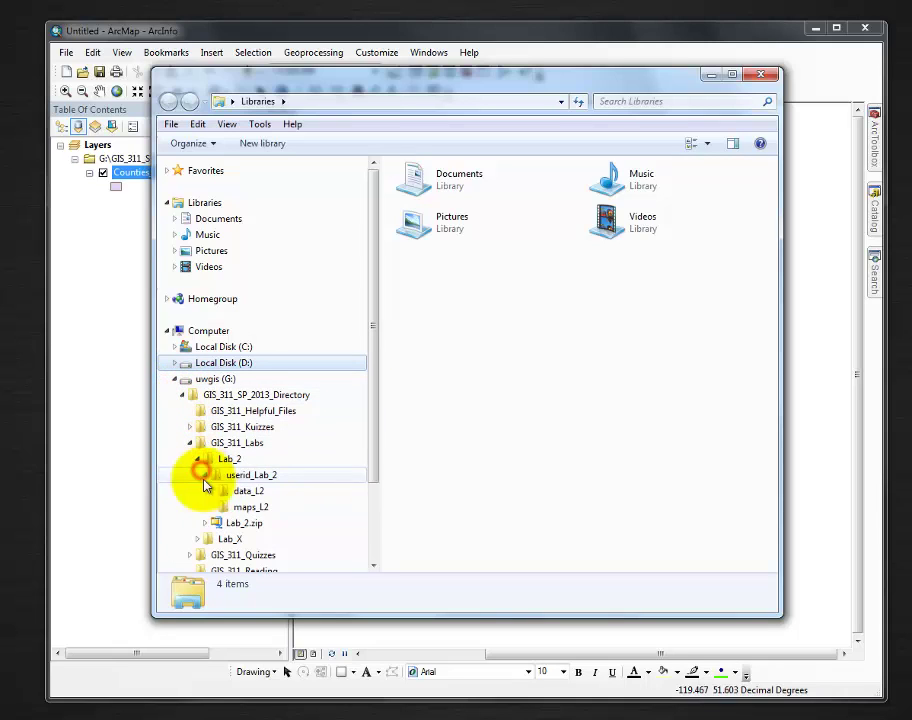
{"action": "left_click", "coordinate": [222, 491]}
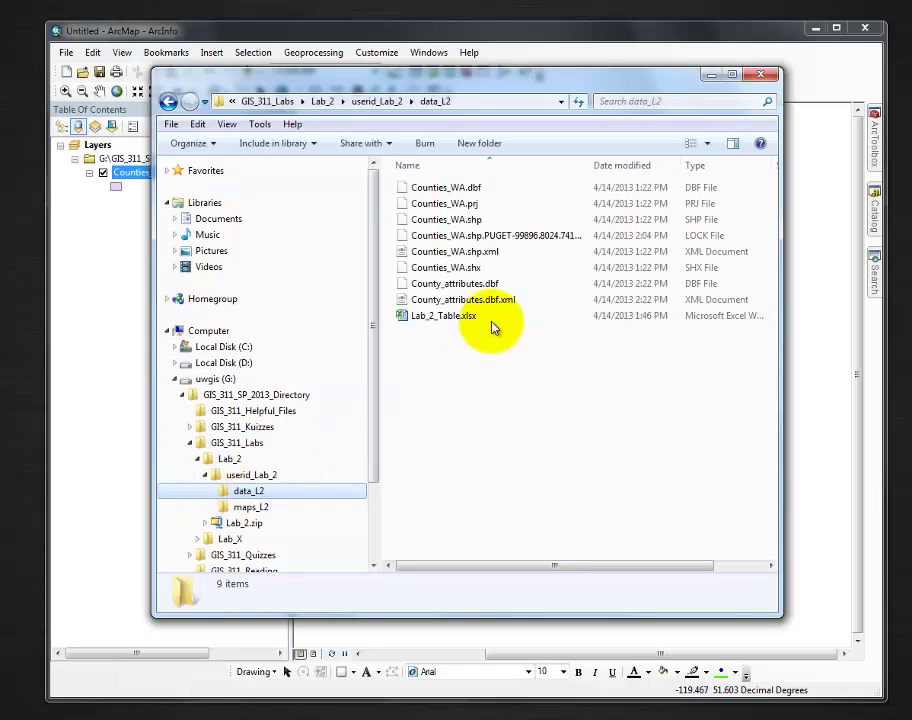